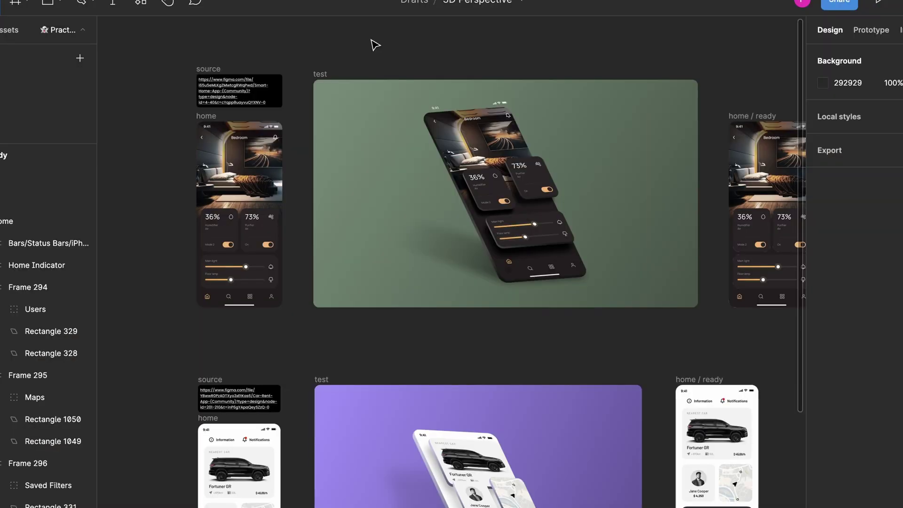
pyautogui.scroll(-5, 579, 397)
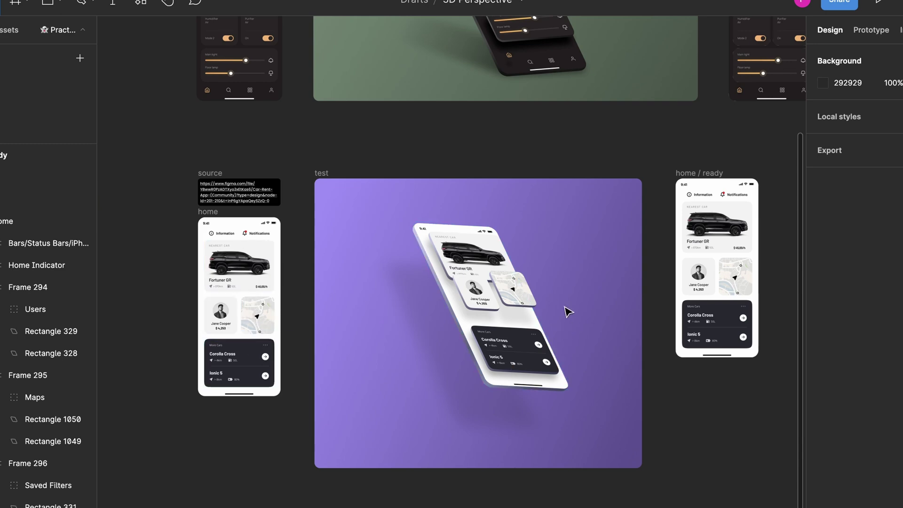
pyautogui.scroll(2, 499, 346)
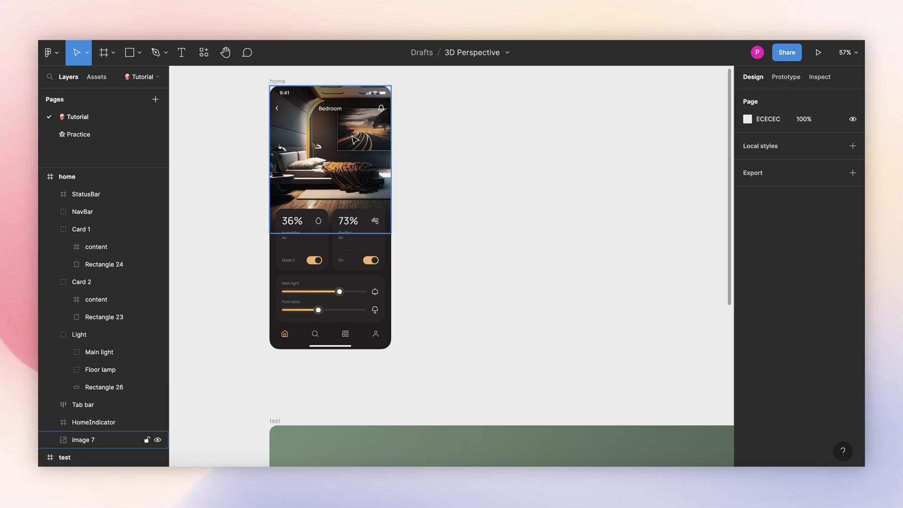
pyautogui.scroll(1, 353, 197)
# Select the home frame and collapse its Card 1, Card 2 and Light groups in the layer list
pyautogui.click(277, 87)
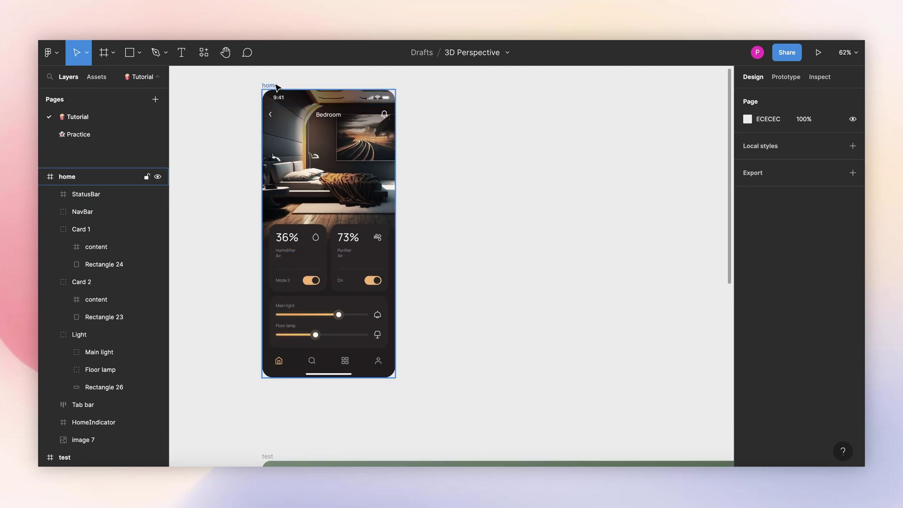
pyautogui.click(277, 87)
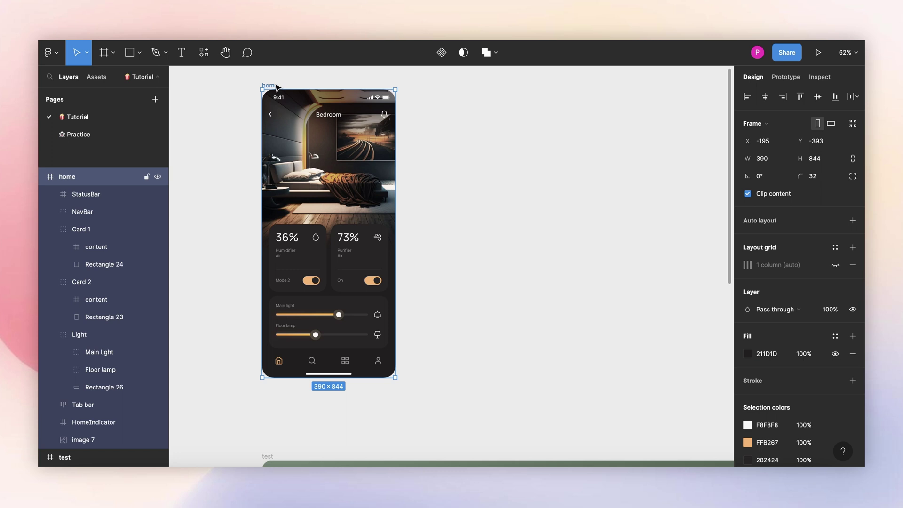
pyautogui.click(49, 229)
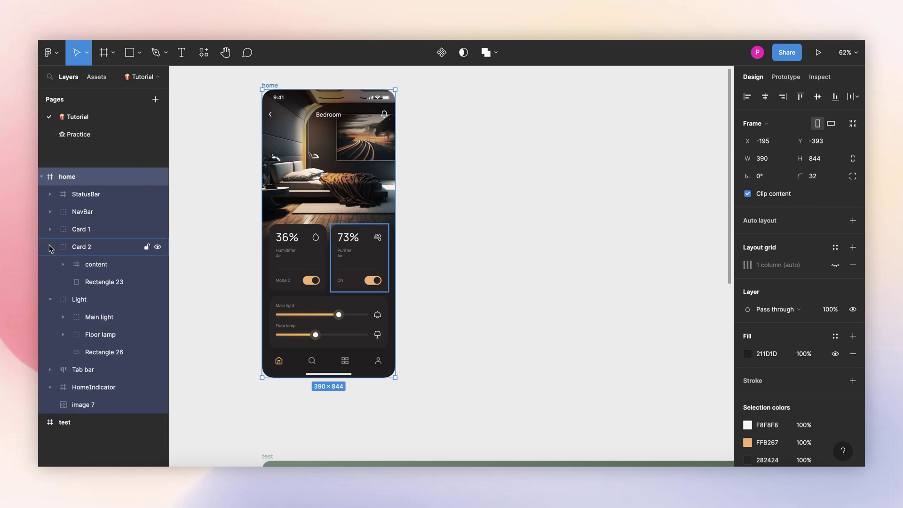
pyautogui.click(49, 247)
pyautogui.click(50, 264)
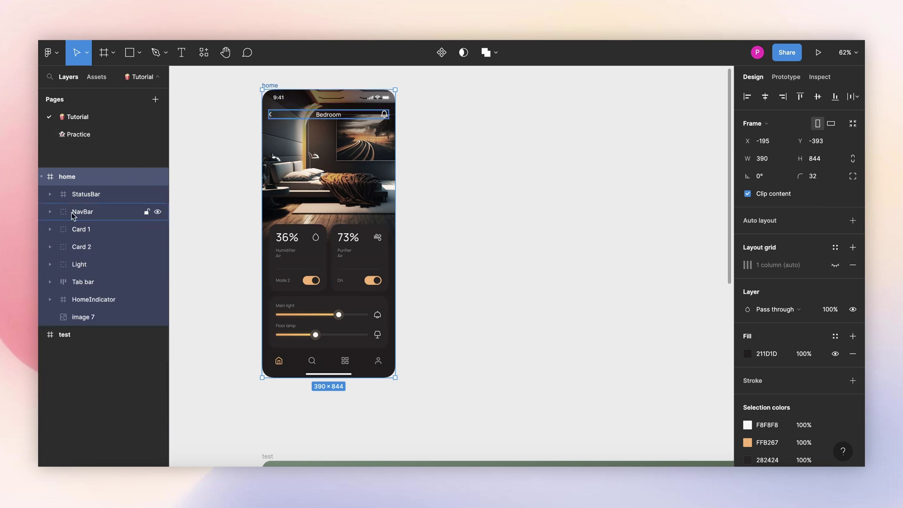
# Remove the auto layout from the Tab bar frame inside the home screen
pyautogui.click(94, 281)
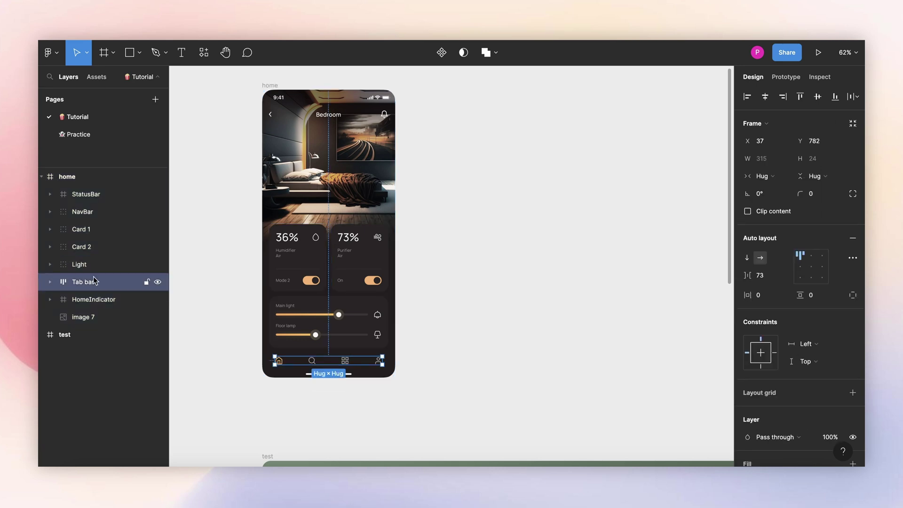
pyautogui.hotkey('alt', 'shift', 'a')
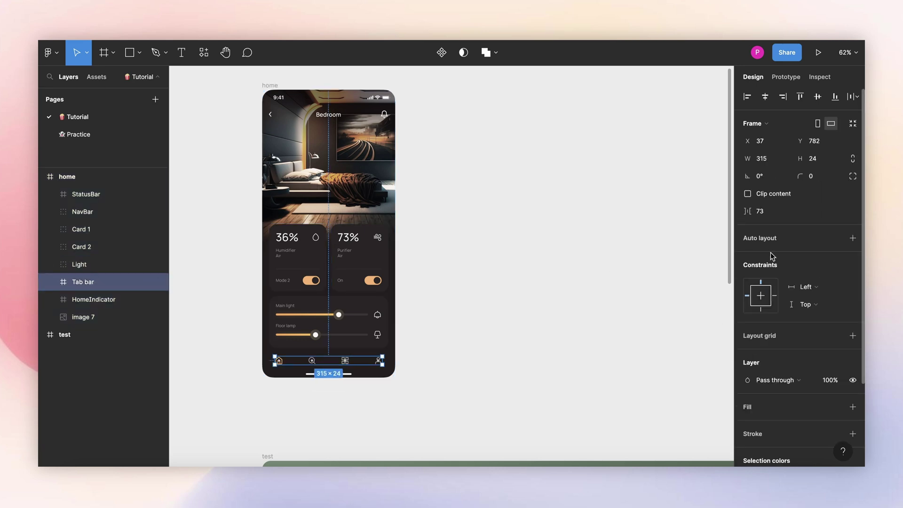
pyautogui.scroll(1, 532, 237)
pyautogui.click(524, 231)
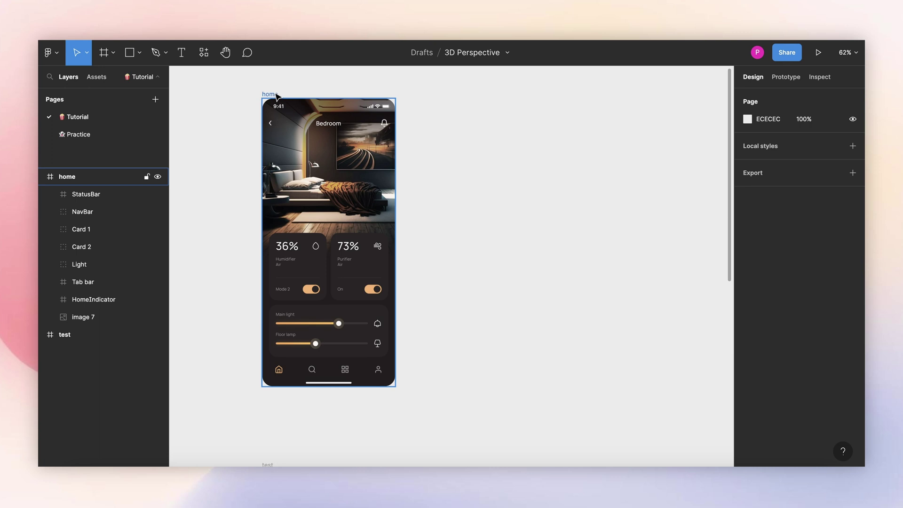
# Draw a rectangle about 844 high beside the home frame and set its width to 390 to match the frame
pyautogui.press('r')
pyautogui.moveTo(425, 98)
pyautogui.mouseDown()
pyautogui.moveTo(558, 308)
pyautogui.moveTo(556, 387)
pyautogui.mouseUp()
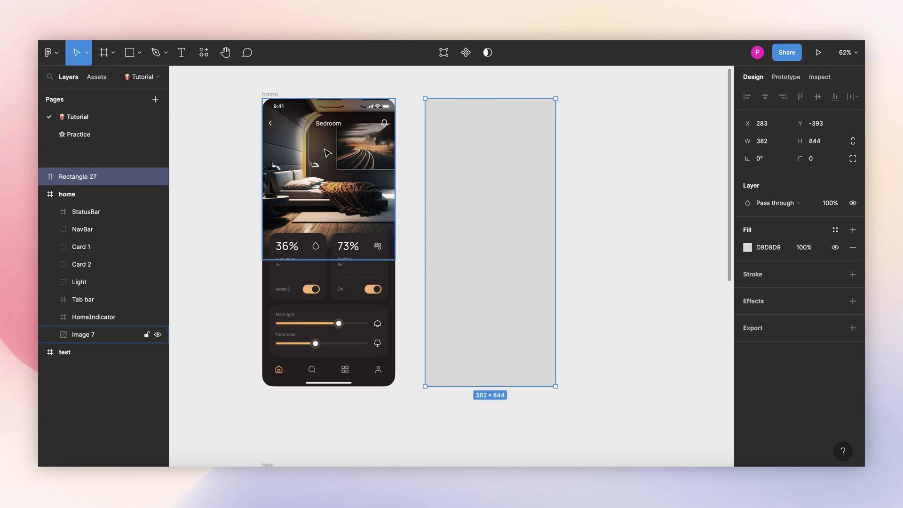
pyautogui.click(271, 94)
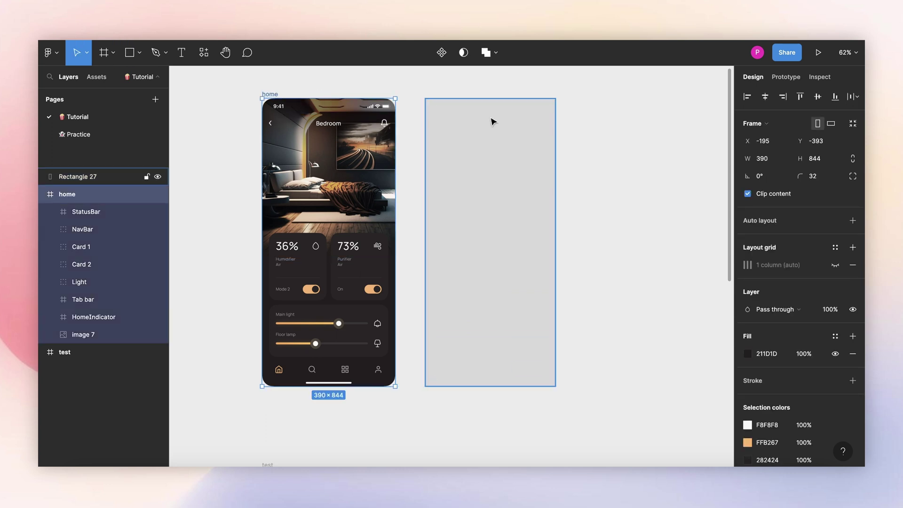
pyautogui.click(487, 171)
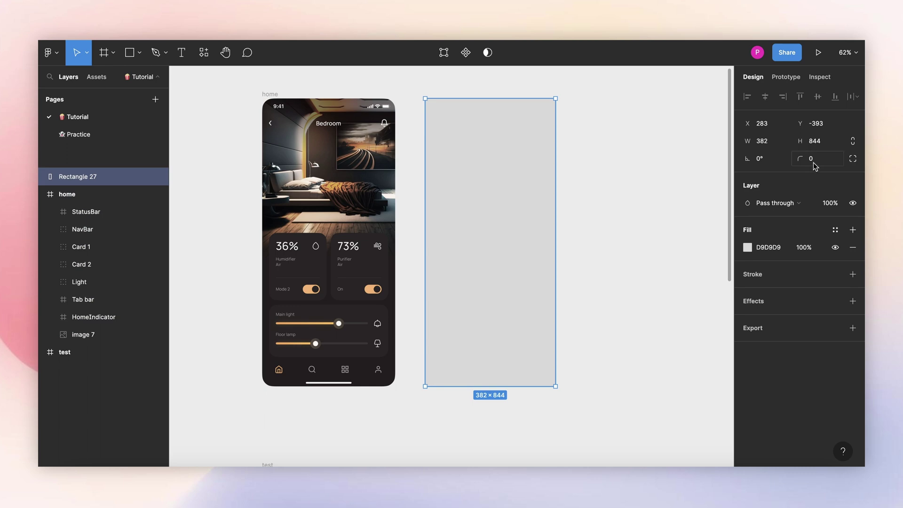
pyautogui.click(780, 143)
pyautogui.write('3')
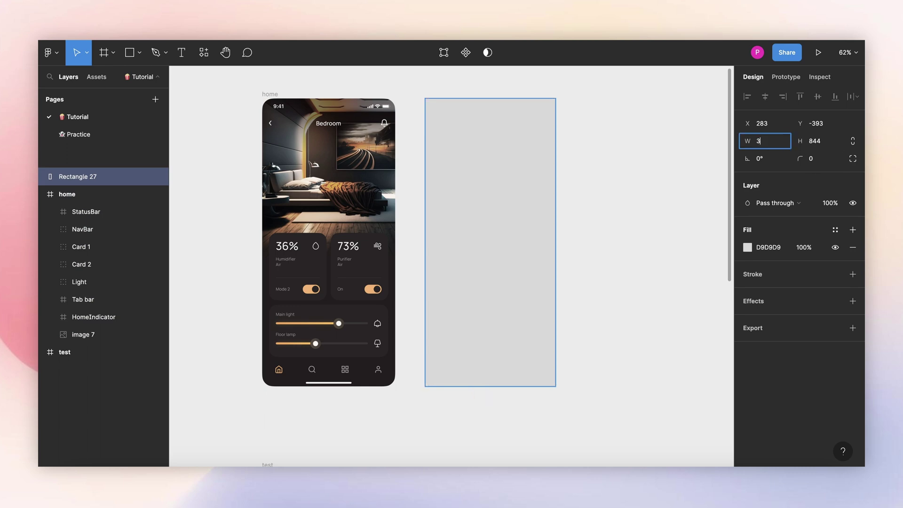
pyautogui.write('90')
pyautogui.press('Return')
# Set the new rectangle's corner radius to 32
pyautogui.click(815, 162)
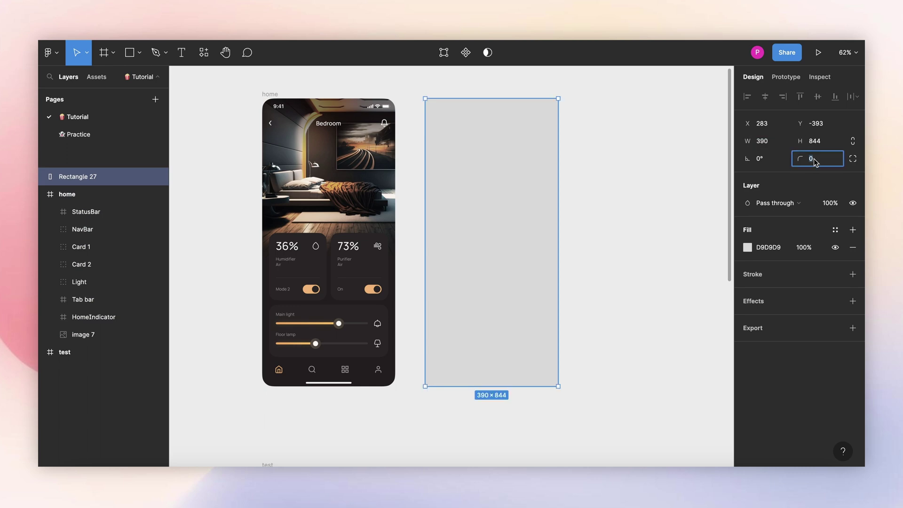
pyautogui.write('32')
pyautogui.press('Return')
pyautogui.click(621, 157)
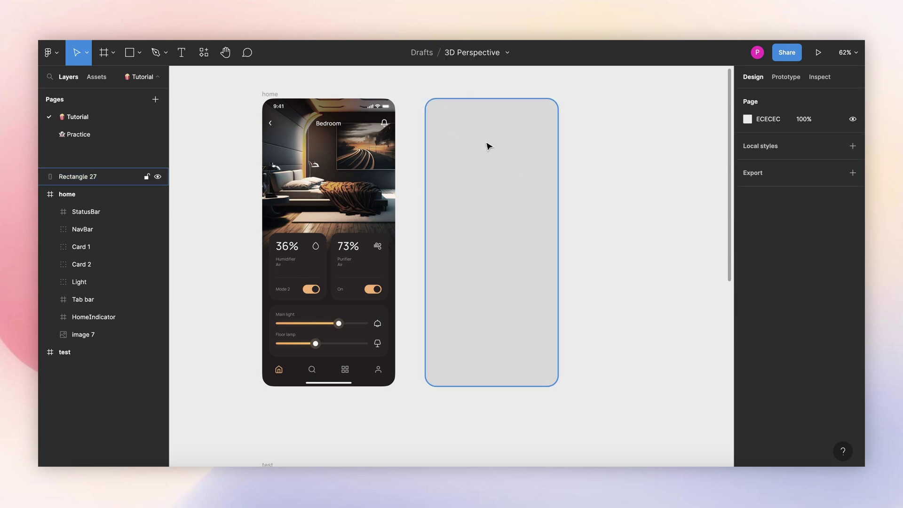
# Reorder the layers so the home frame sits above the rectangle, and align the rectangle exactly behind the home frame
pyautogui.click(42, 194)
pyautogui.moveTo(68, 197); pyautogui.dragTo(73, 173)
pyautogui.moveTo(455, 198); pyautogui.dragTo(320, 223)
pyautogui.press('space')
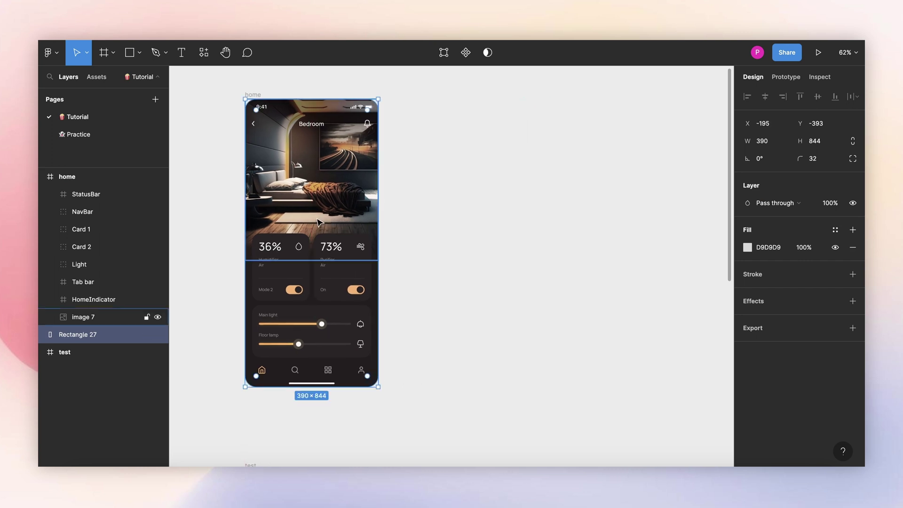
# Wrap the home frame and the rectangle behind it together in a new frame
pyautogui.click(41, 177)
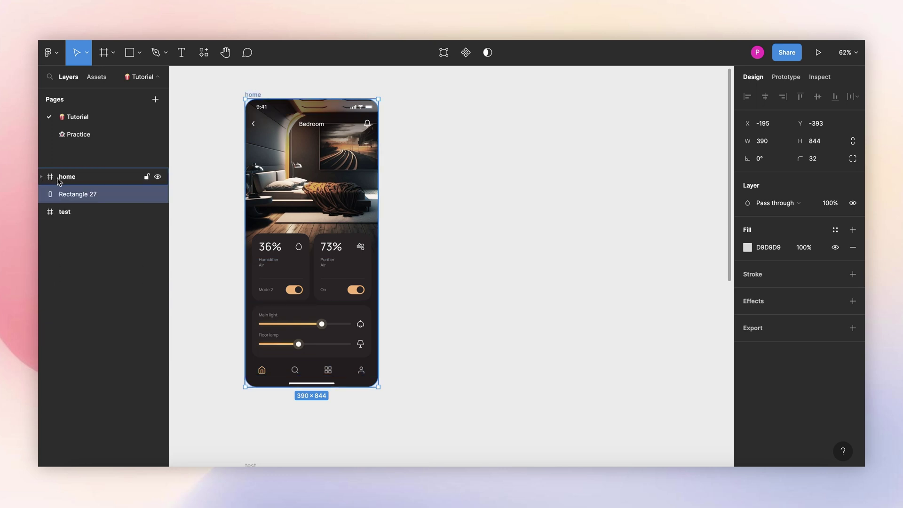
pyautogui.keyDown('shift'); pyautogui.click(93, 179); pyautogui.keyUp('shift')
pyautogui.rightClick(93, 181)
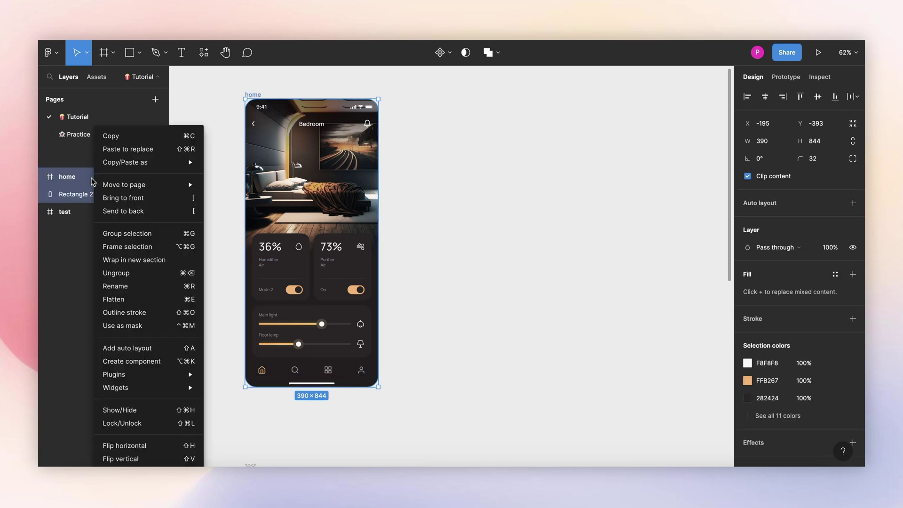
pyautogui.click(141, 245)
pyautogui.press('Escape')
# Duplicate Card 1's background rectangle and rename the lower of the two rectangles bg
pyautogui.scroll(2, 393, 274)
pyautogui.click(392, 274)
pyautogui.click(386, 272)
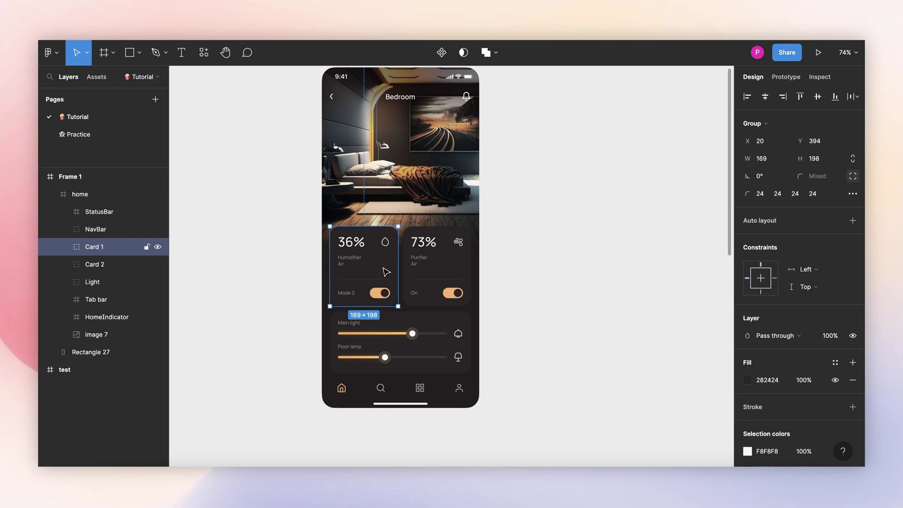
pyautogui.click(63, 246)
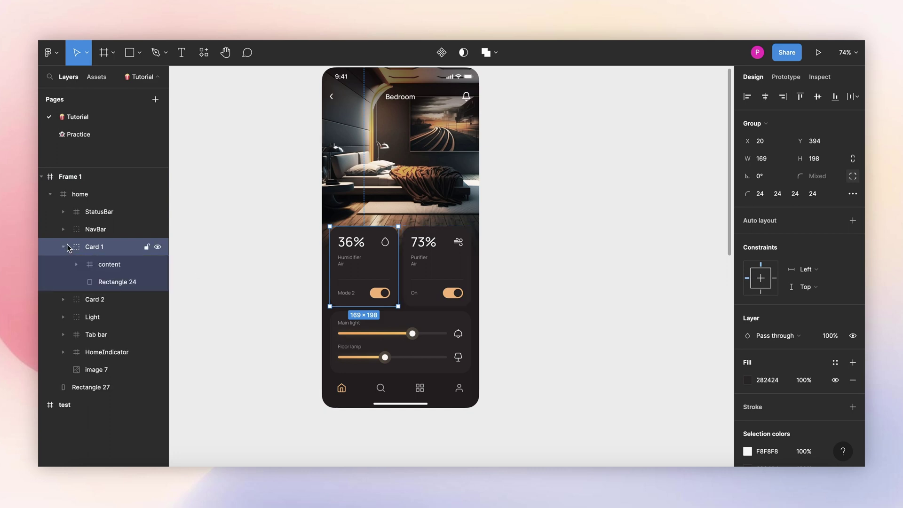
pyautogui.click(116, 281)
pyautogui.click(158, 281)
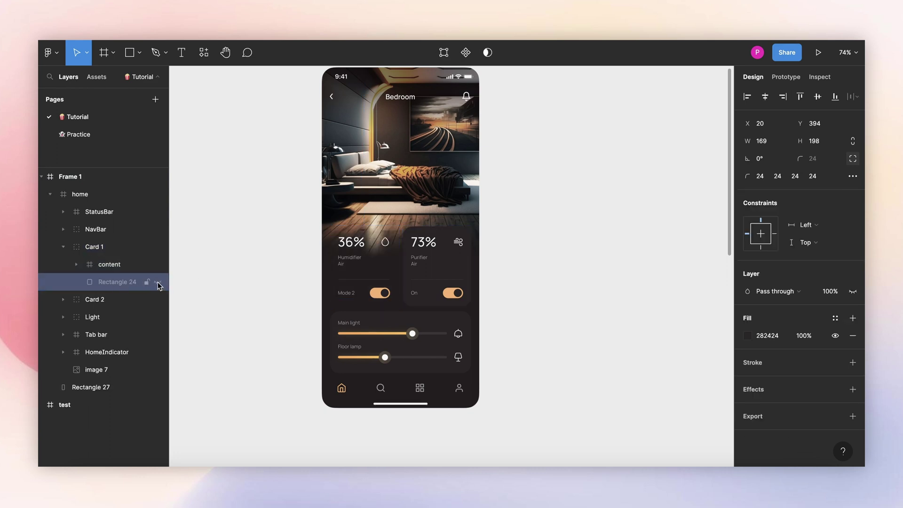
pyautogui.click(158, 282)
pyautogui.hotkey('ctrl', 'd')
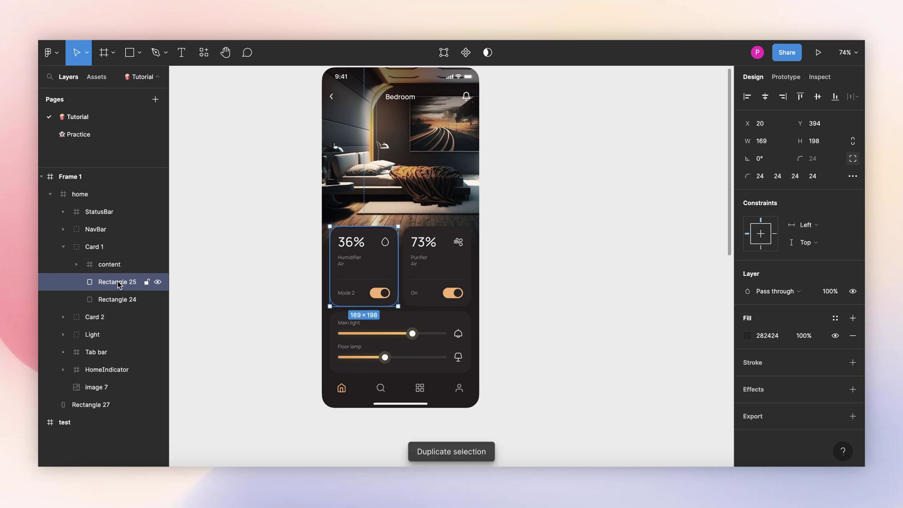
pyautogui.doubleClick(118, 295)
pyautogui.write('bg')
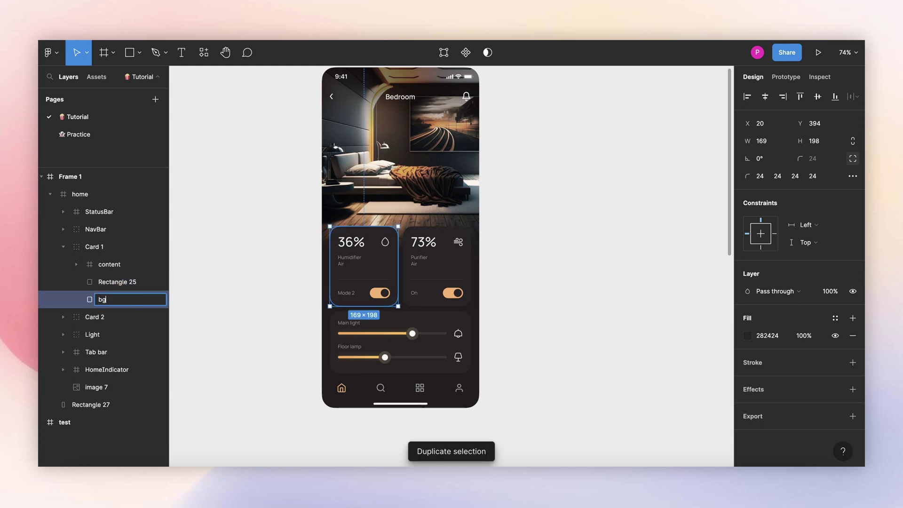
pyautogui.press('Return')
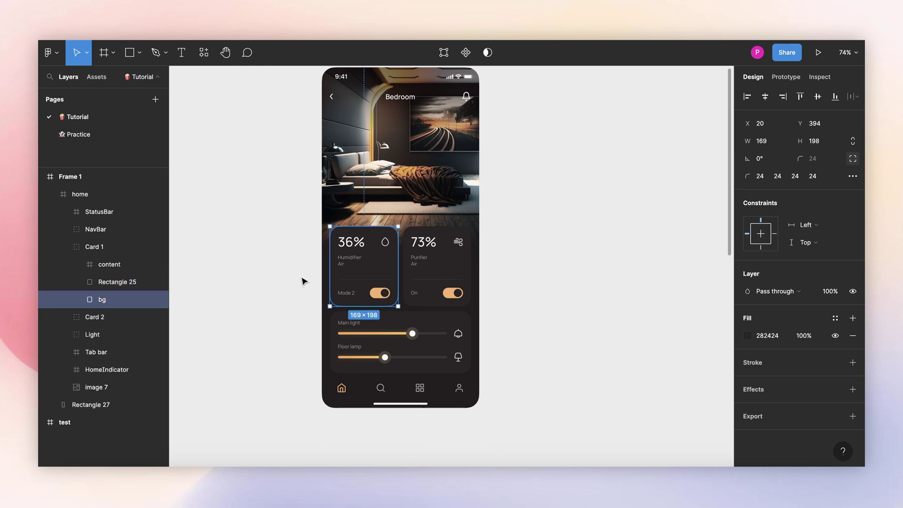
# Duplicate Card 2's background rectangle and rename the lower of the two rectangles bg
pyautogui.click(435, 281)
pyautogui.click(63, 316)
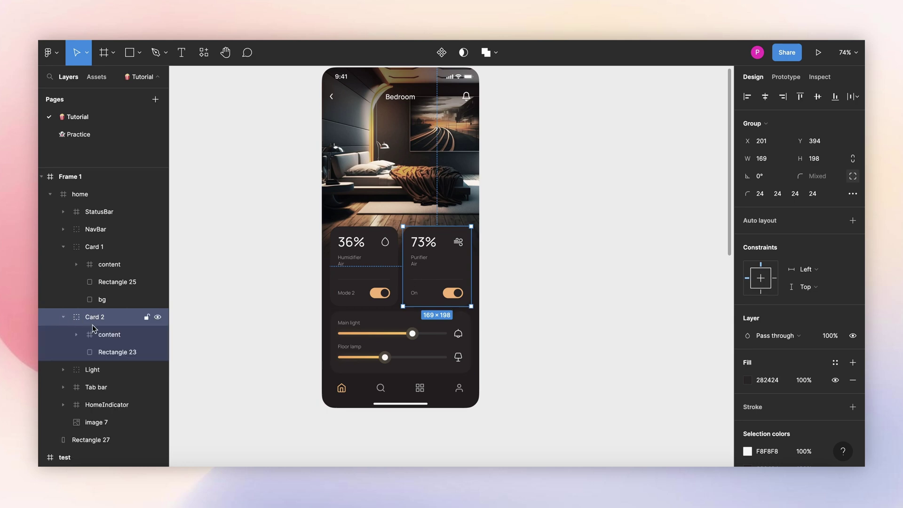
pyautogui.click(120, 352)
pyautogui.hotkey('ctrl', 'd')
pyautogui.doubleClick(108, 370)
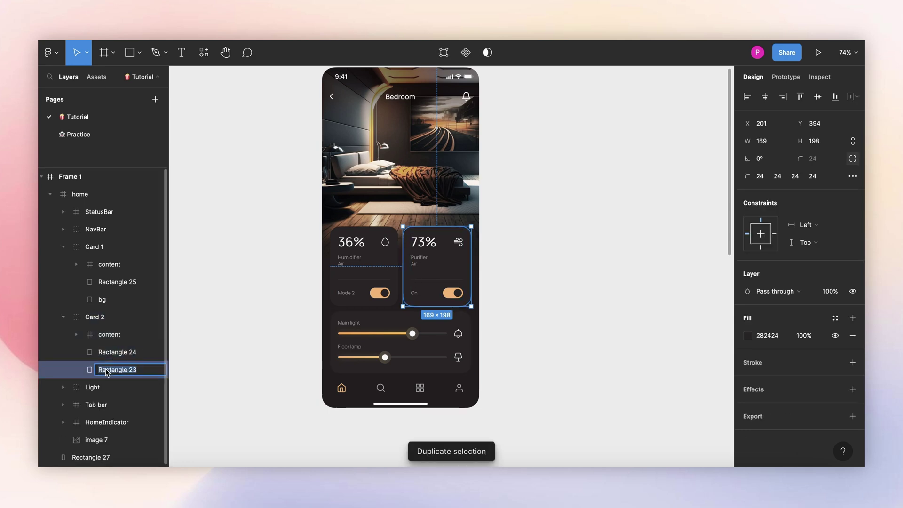
pyautogui.write('bg')
pyautogui.press('Return')
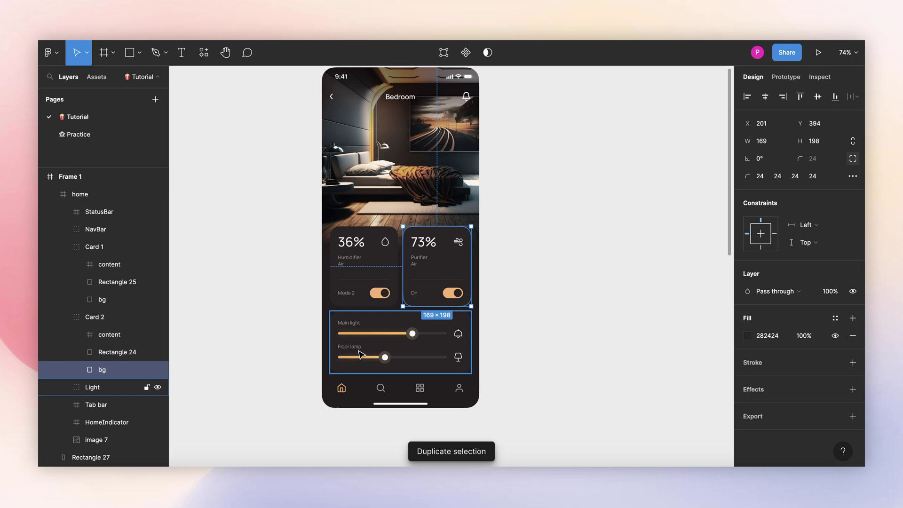
# Duplicate the Light group's background rectangle and rename the lower of the two rectangles bg
pyautogui.click(102, 387)
pyautogui.click(65, 388)
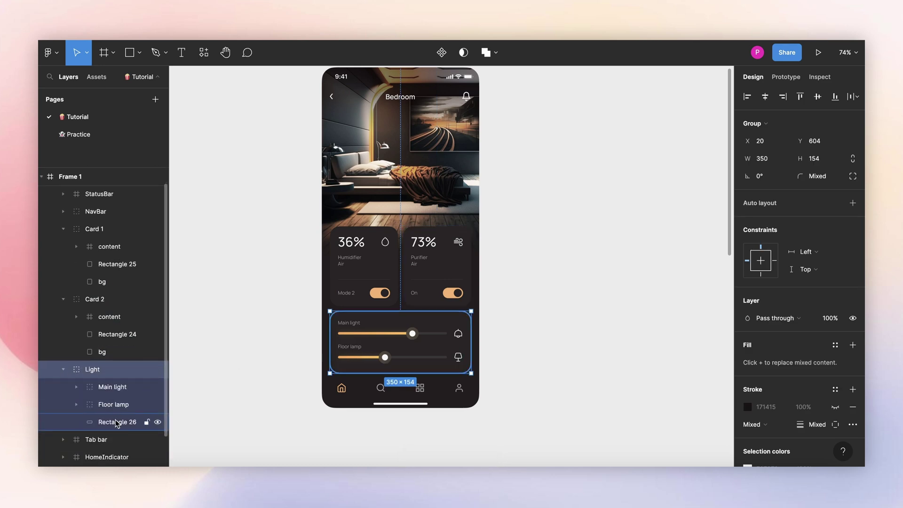
pyautogui.click(115, 420)
pyautogui.hotkey('ctrl', 'd')
pyautogui.doubleClick(109, 440)
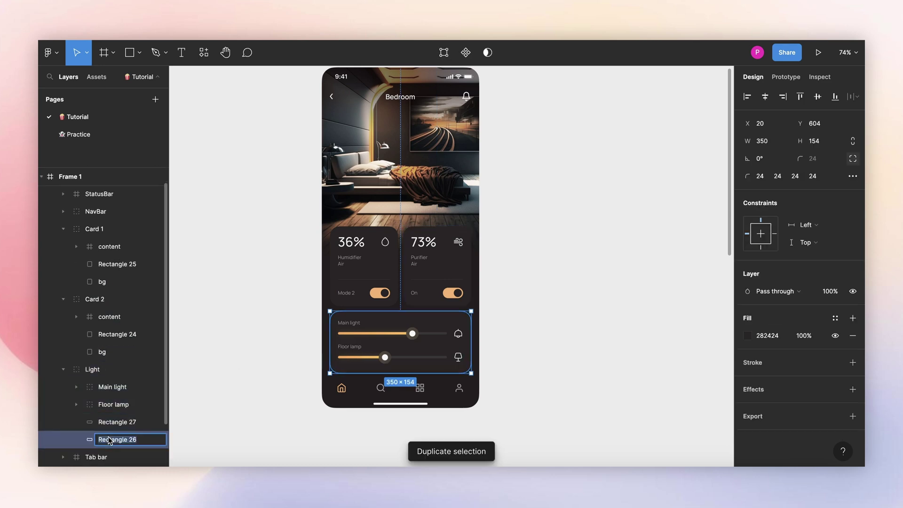
pyautogui.write('bg')
pyautogui.press('Return')
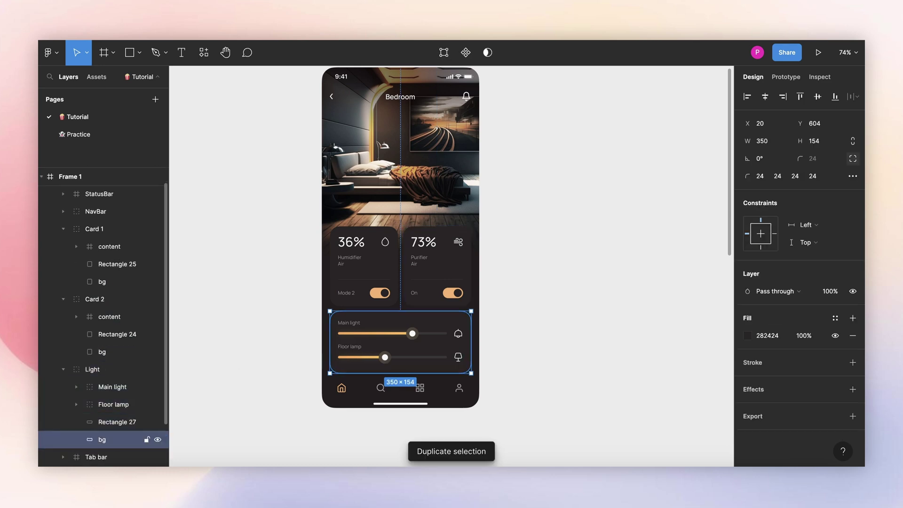
pyautogui.click(549, 290)
# Rename the outer frame around the phone screen as ready
pyautogui.scroll(-2, 446, 261)
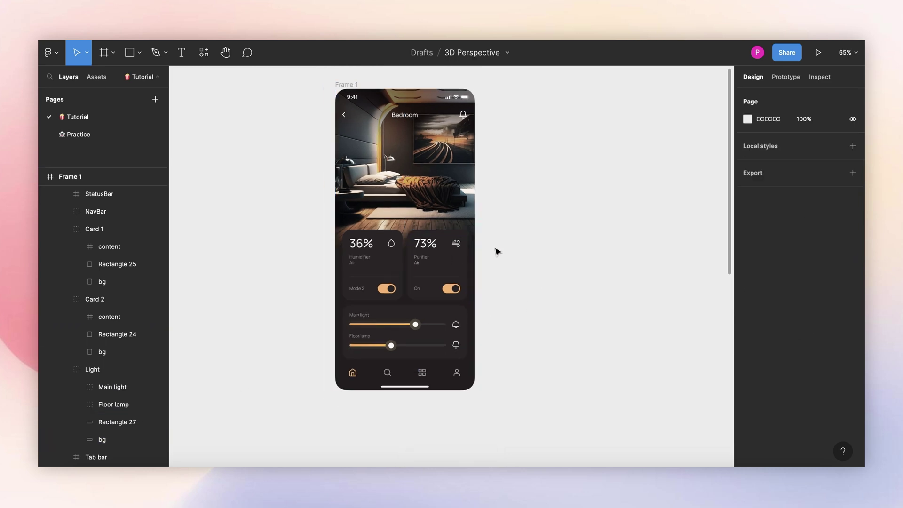
pyautogui.scroll(-2, 345, 90)
pyautogui.click(345, 87)
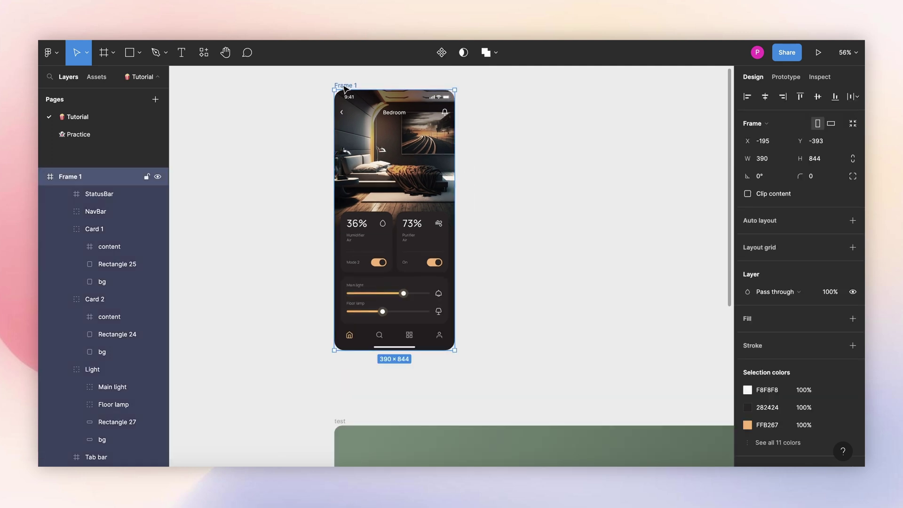
pyautogui.doubleClick(345, 85)
pyautogui.write('ready')
pyautogui.press('Return')
pyautogui.click(279, 126)
# Duplicate the ready frame
pyautogui.scroll(-2, 292, 137)
pyautogui.hscroll(2, 423, 140)
pyautogui.scroll(2, 454, 140)
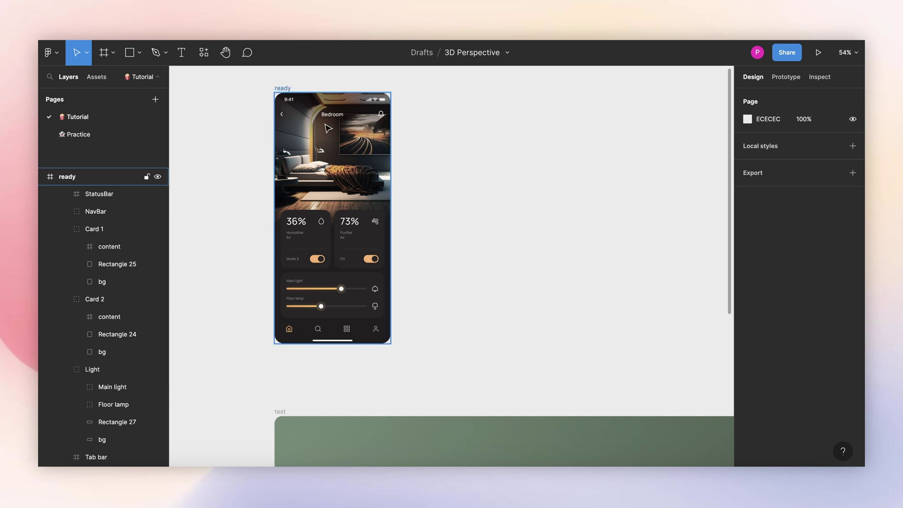
pyautogui.click(283, 92)
pyautogui.hotkey('ctrl', 'd')
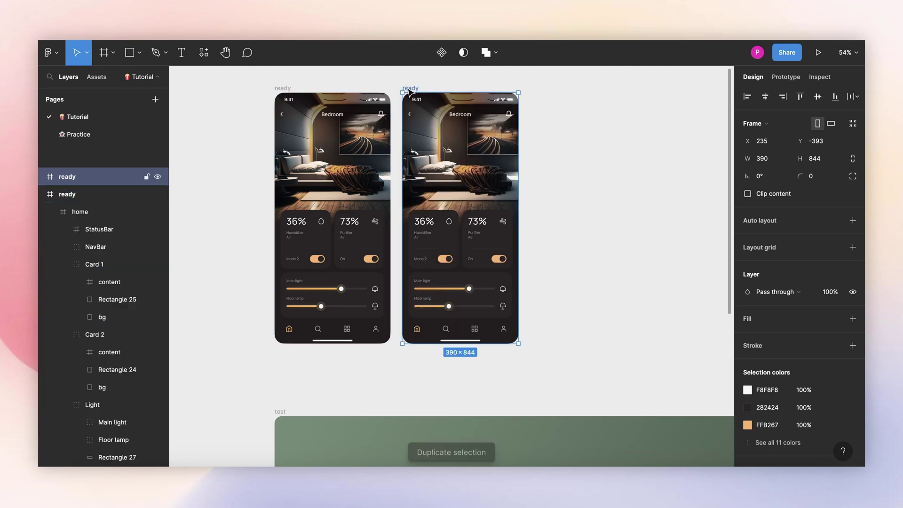
# Move the copy of the ready frame into the horizontal centre of the green test frame
pyautogui.click(395, 81)
pyautogui.scroll(-3, 395, 82)
pyautogui.moveTo(395, 81); pyautogui.dragTo(449, 301)
pyautogui.scroll(-3, 456, 294)
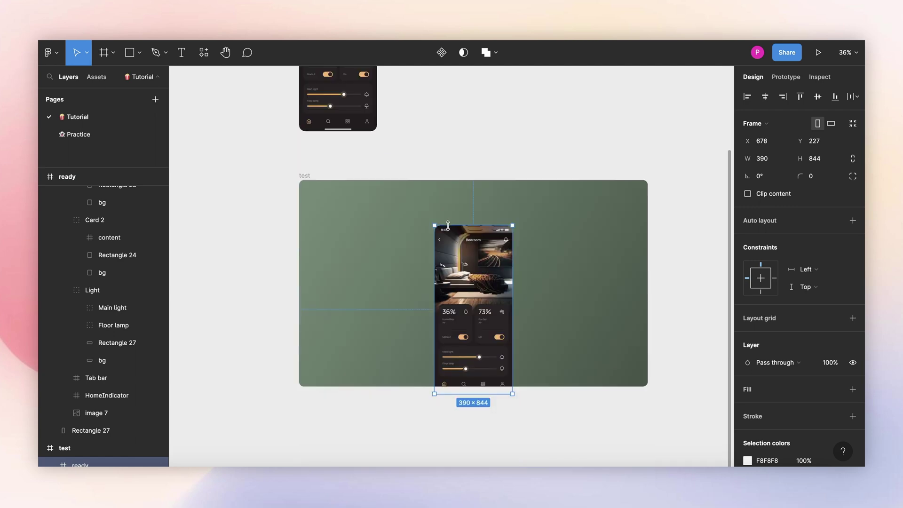
pyautogui.scroll(3, 470, 282)
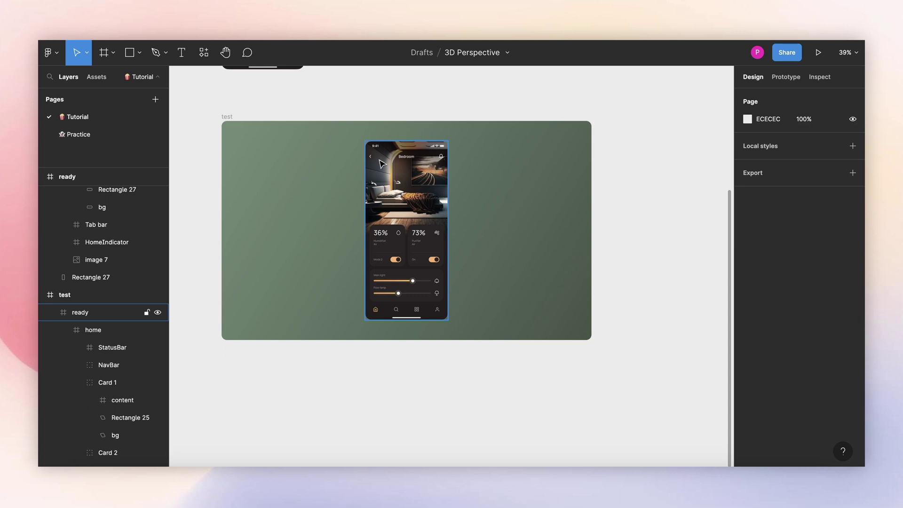
# Try skewing the ready frame inside the test frame with SkewDat, using a horizontal skew of 17° and a vertical skew of -2°
pyautogui.click(204, 52)
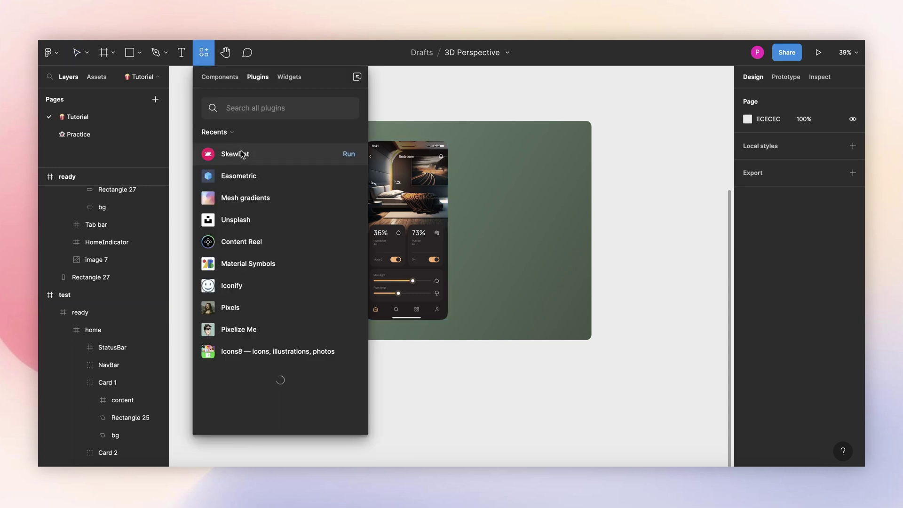
pyautogui.click(395, 155)
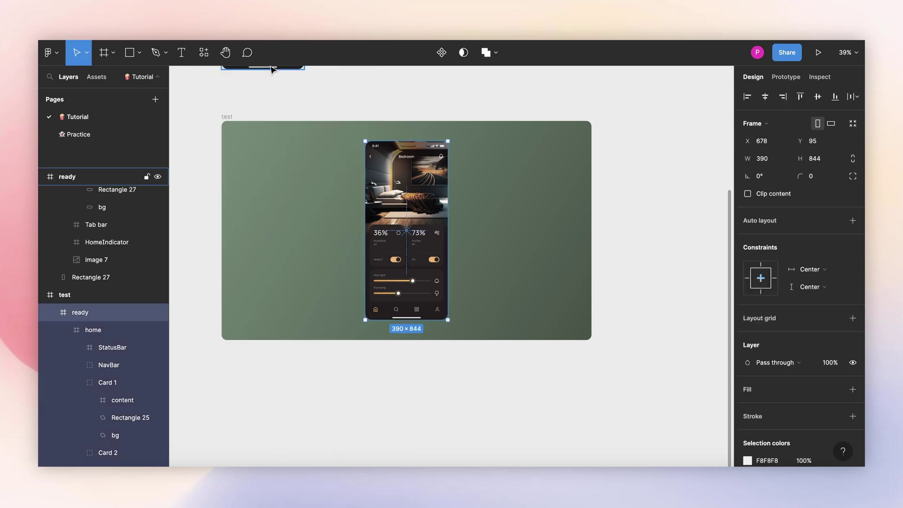
pyautogui.click(204, 54)
pyautogui.click(257, 150)
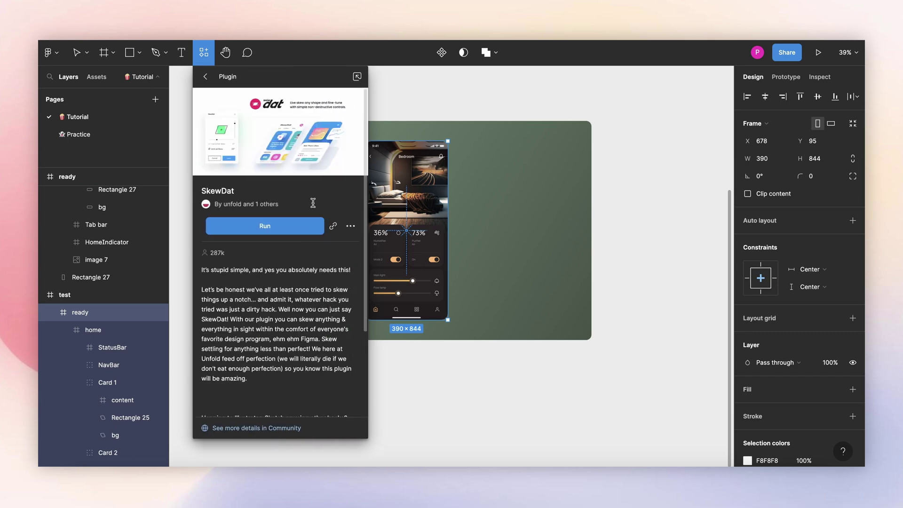
pyautogui.click(299, 228)
pyautogui.moveTo(789, 247); pyautogui.dragTo(809, 245)
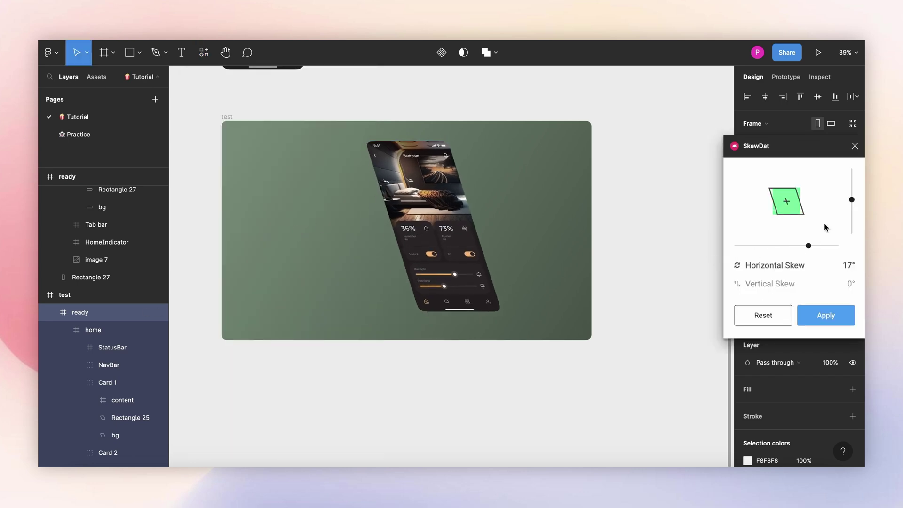
pyautogui.click(855, 146)
pyautogui.hotkey('ctrl', 'z')
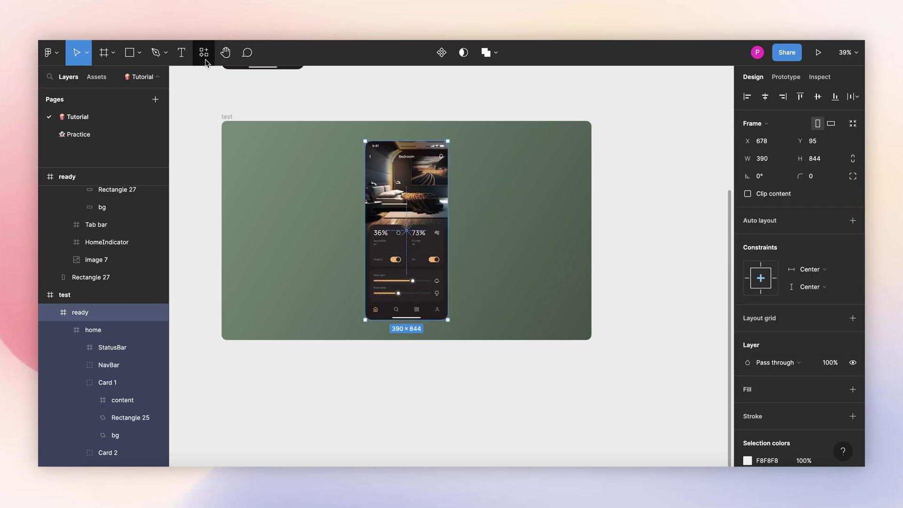
# Try the isometric views of the Easometric plugin on the ready frame inside the test frame
pyautogui.click(203, 53)
pyautogui.click(236, 175)
pyautogui.click(296, 227)
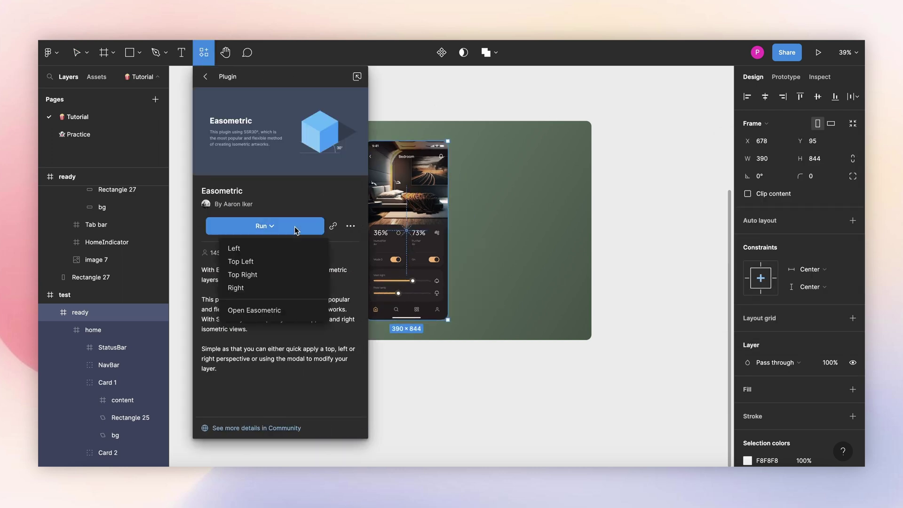
pyautogui.click(256, 310)
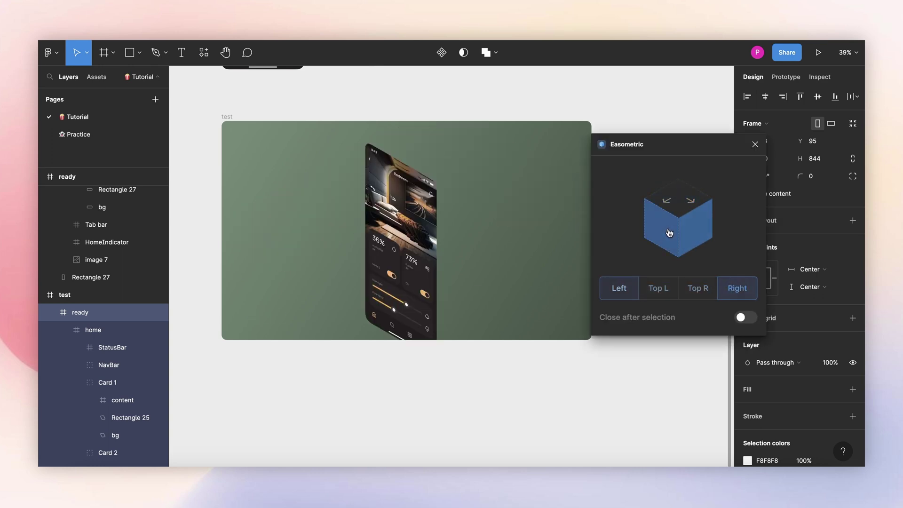
pyautogui.click(755, 144)
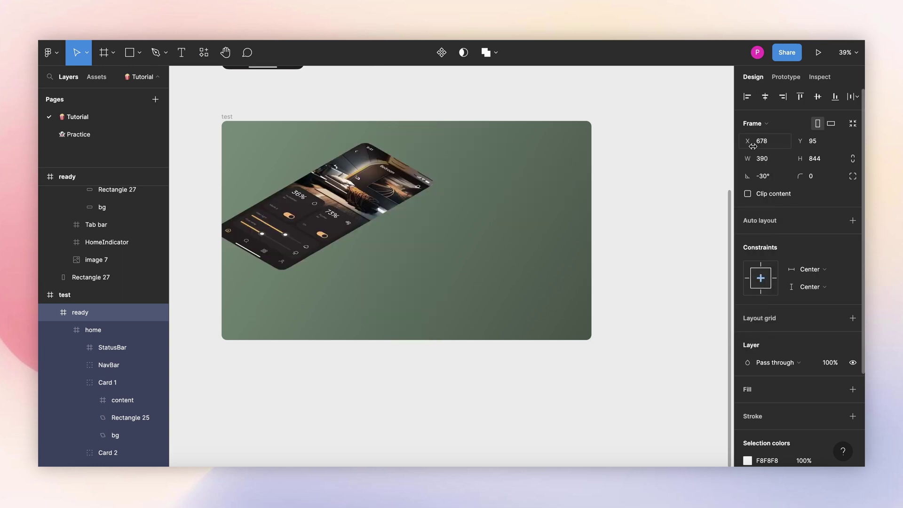
# Skew the ready frame in SkewDat with a horizontal skew of 25° plus a slight vertical skew and apply it
pyautogui.click(204, 52)
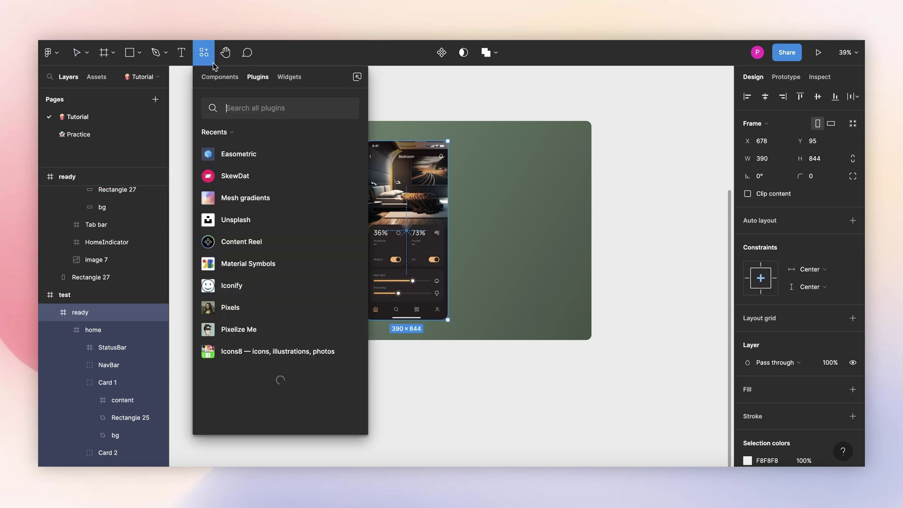
pyautogui.click(349, 176)
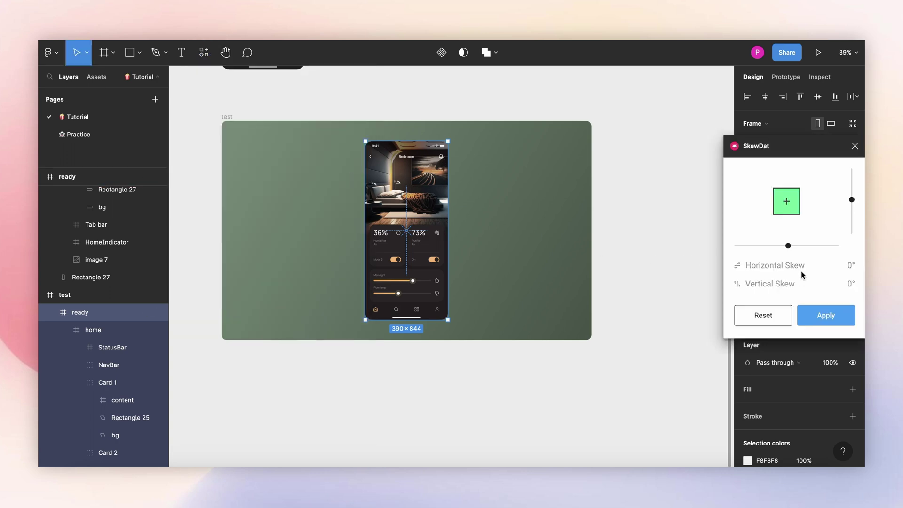
pyautogui.moveTo(789, 246); pyautogui.dragTo(818, 247)
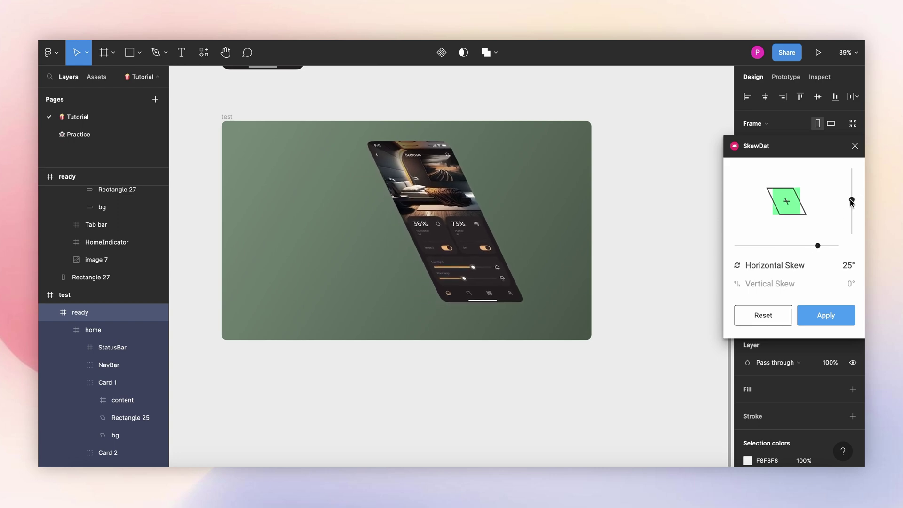
pyautogui.moveTo(852, 202); pyautogui.dragTo(852, 209)
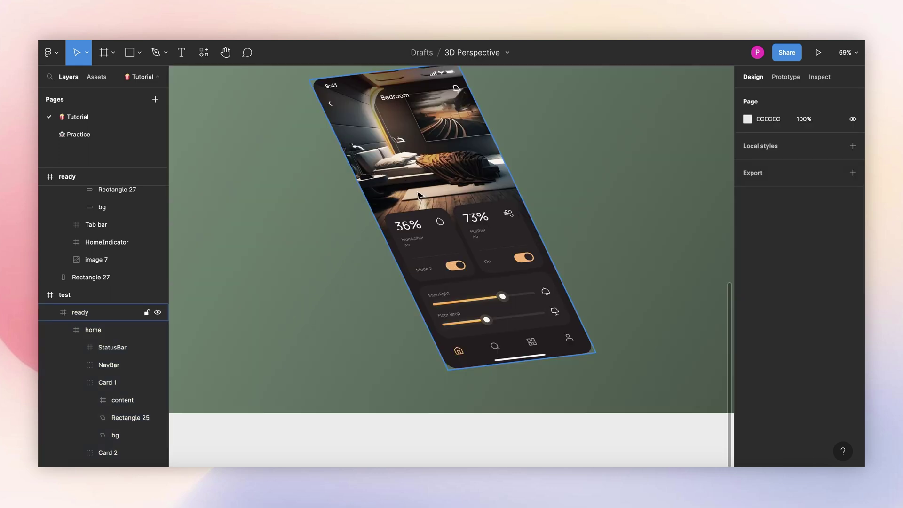
# Turn off content clipping for the home frame inside the skewed ready frame
pyautogui.click(417, 195)
pyautogui.press('Return')
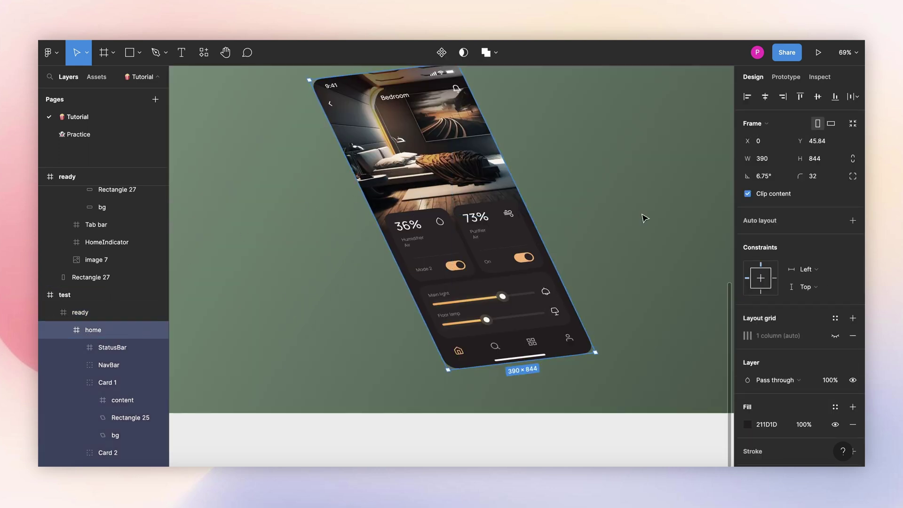
pyautogui.click(747, 194)
pyautogui.scroll(2, 568, 113)
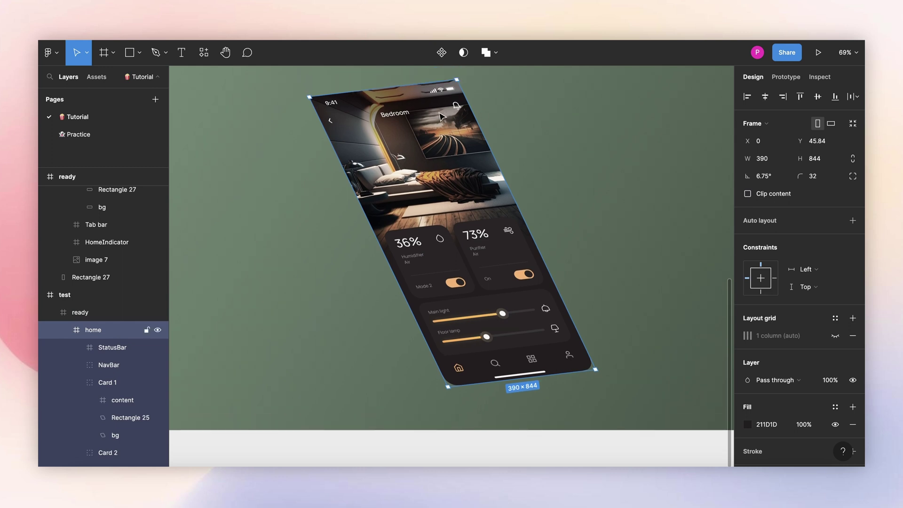
# Set the corner radius of the bedroom photo layer image 7 to 32
pyautogui.click(435, 148)
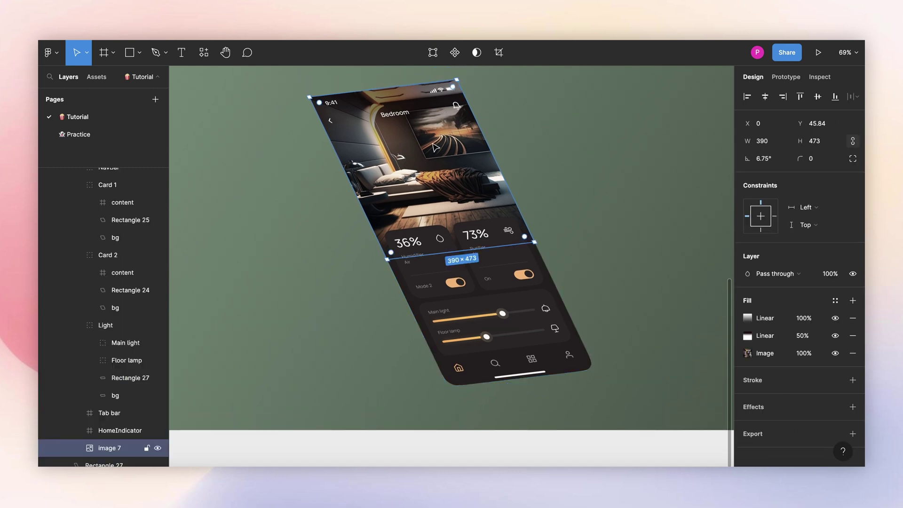
pyautogui.click(826, 161)
pyautogui.write('32')
pyautogui.press('Return')
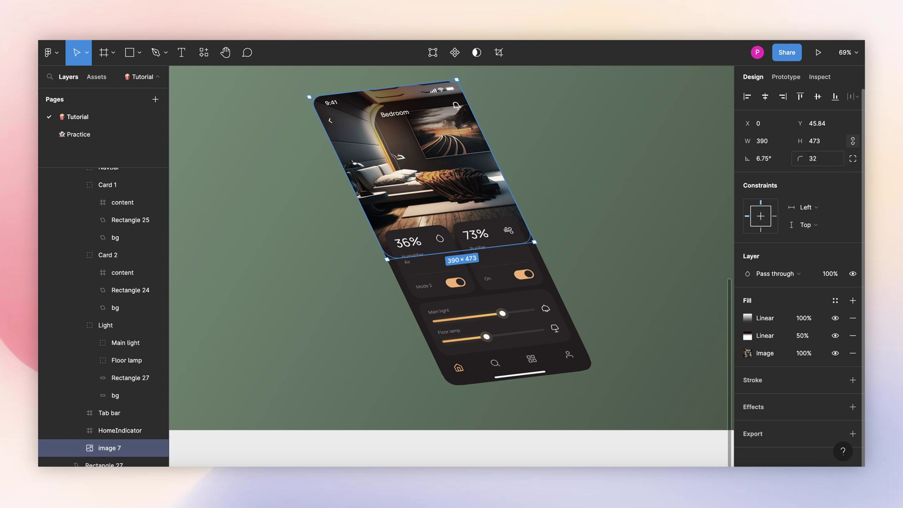
pyautogui.click(570, 121)
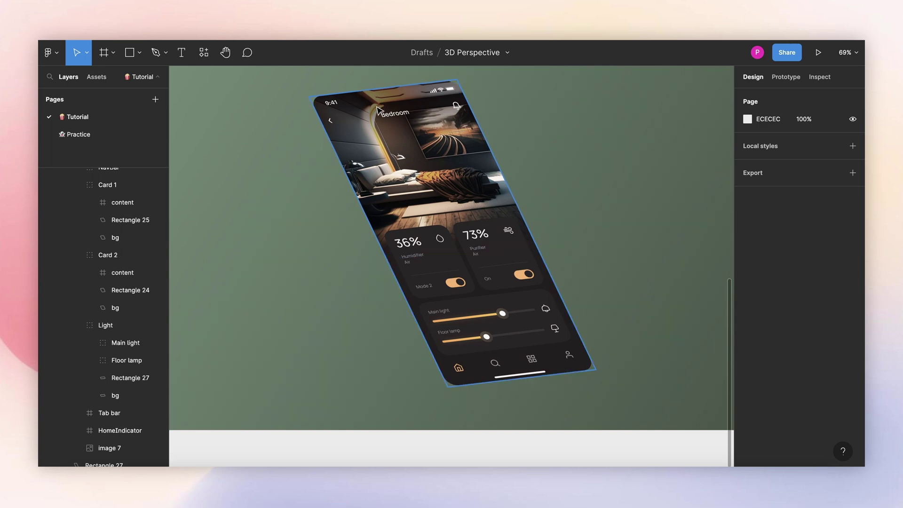
# Lift the StatusBar frame above the top edge of the phone screen, to Y 2.68
pyautogui.scroll(2, 377, 107)
pyautogui.doubleClick(353, 105)
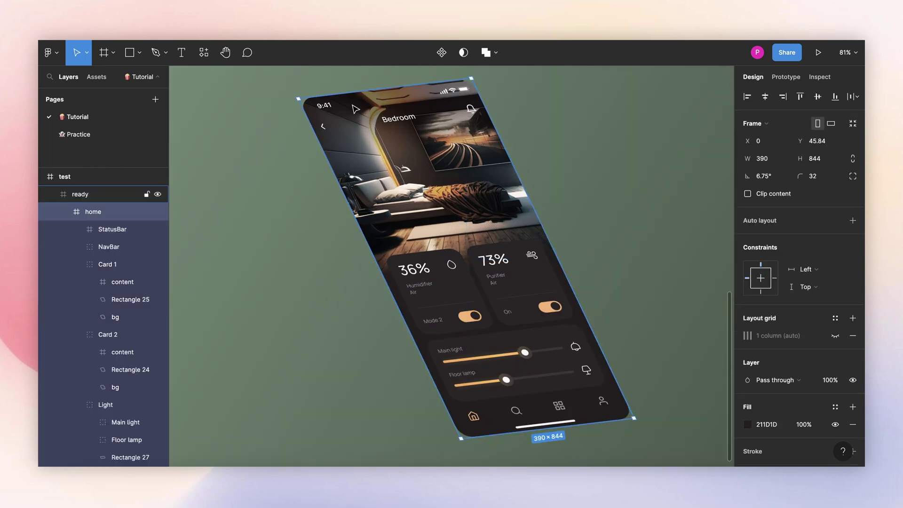
pyautogui.doubleClick(353, 105)
pyautogui.scroll(3, 366, 121)
pyautogui.moveTo(393, 206); pyautogui.dragTo(392, 190)
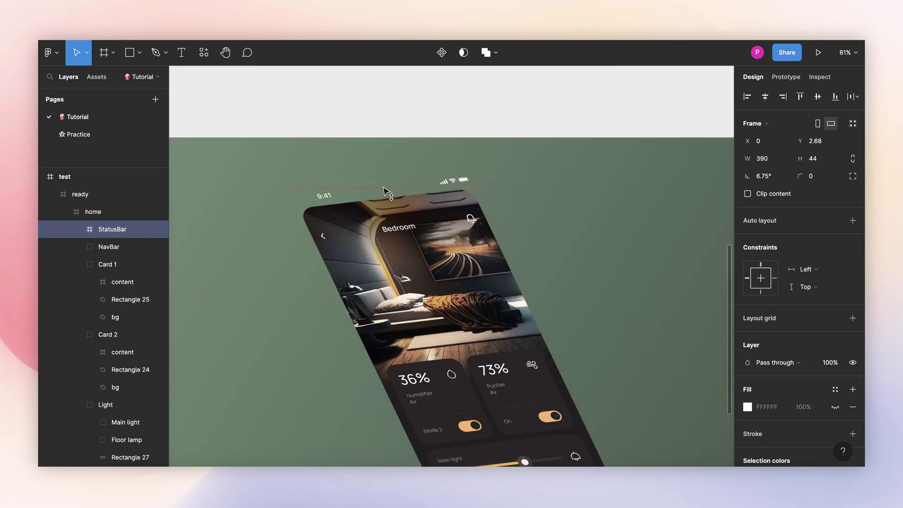
pyautogui.scroll(-3, 423, 259)
# Raise the Card 1 group above its original place and move the Card 2 group up to Y 275.7
pyautogui.click(440, 300)
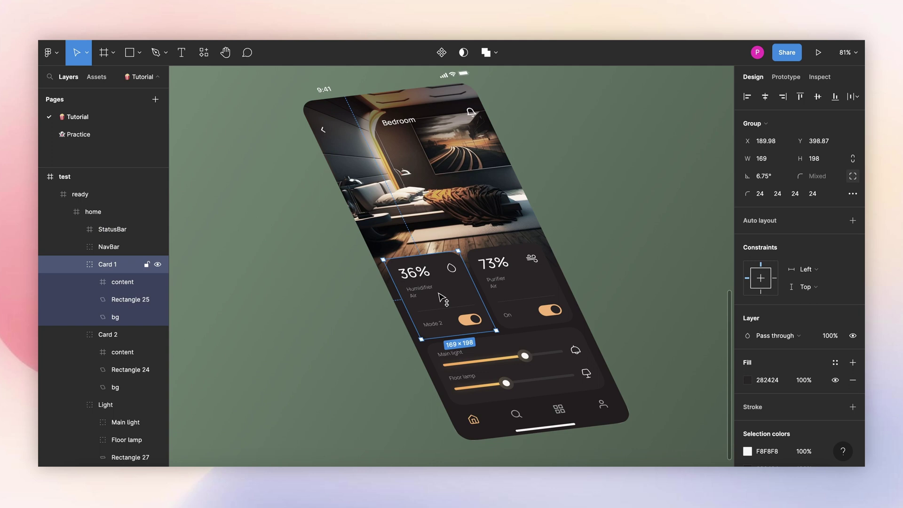
pyautogui.moveTo(442, 299); pyautogui.dragTo(442, 270)
pyautogui.click(522, 288)
pyautogui.moveTo(523, 288); pyautogui.dragTo(508, 243)
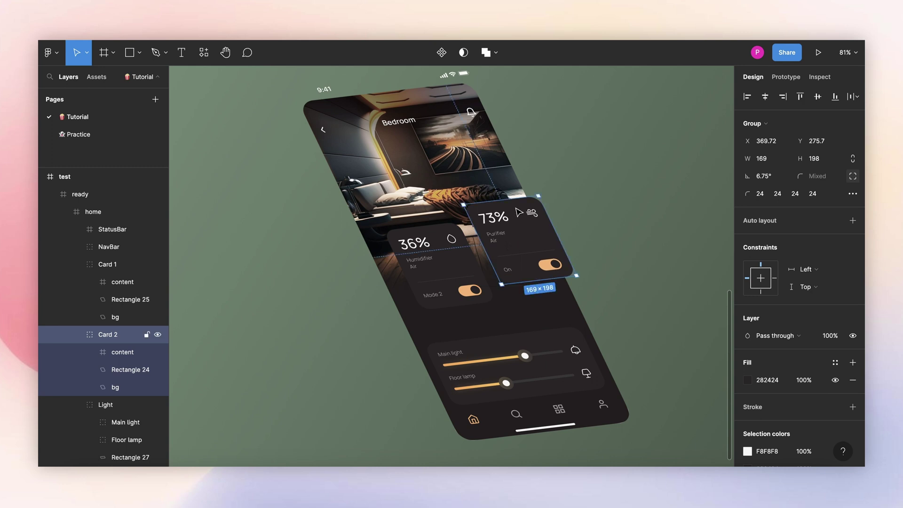
# Raise the Light group to Y 532.98 and nudge the Card 2 group slightly higher
pyautogui.scroll(-1, 642, 207)
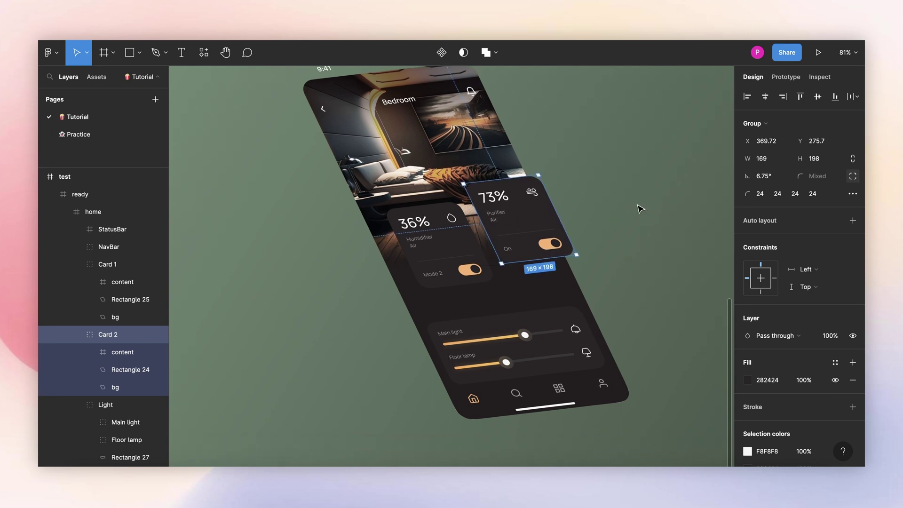
pyautogui.click(541, 324)
pyautogui.moveTo(541, 325); pyautogui.dragTo(535, 300)
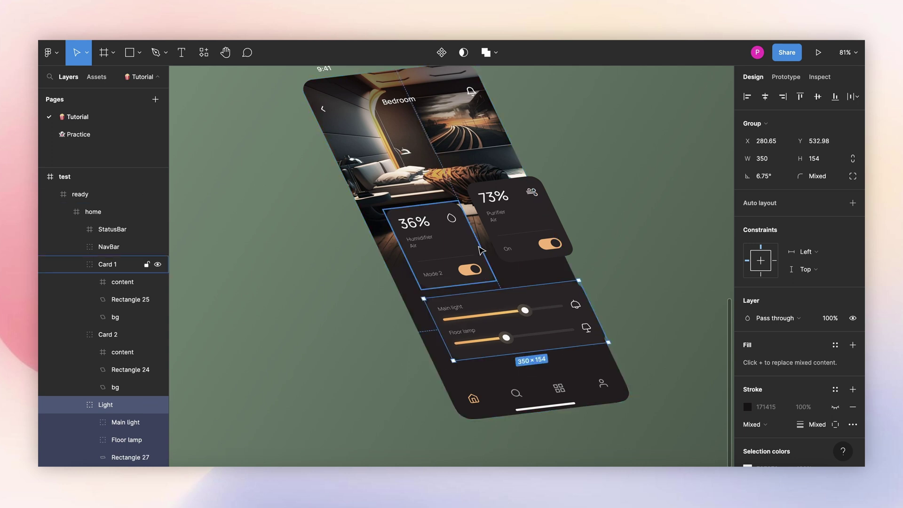
pyautogui.click(516, 231)
pyautogui.moveTo(513, 225); pyautogui.dragTo(513, 220)
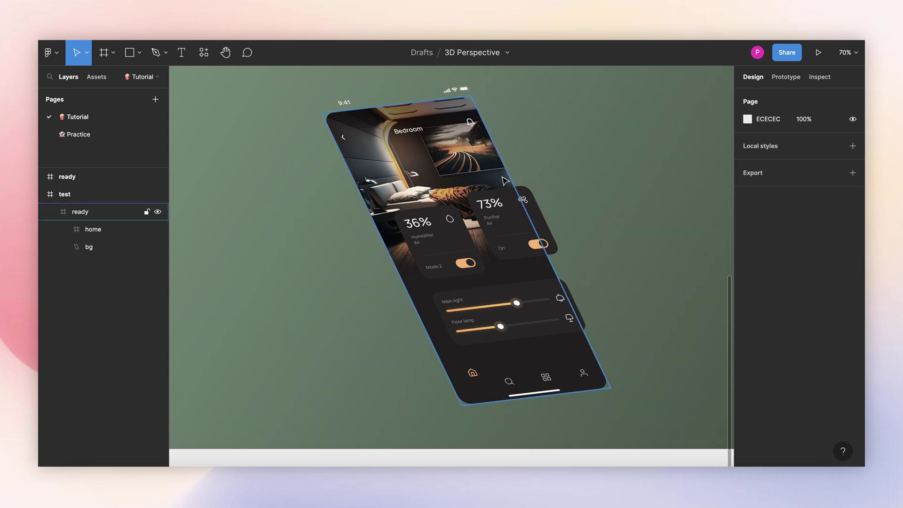
# Duplicate the bg rectangle in the ready frame and rename the lower copy shadow
pyautogui.click(399, 126)
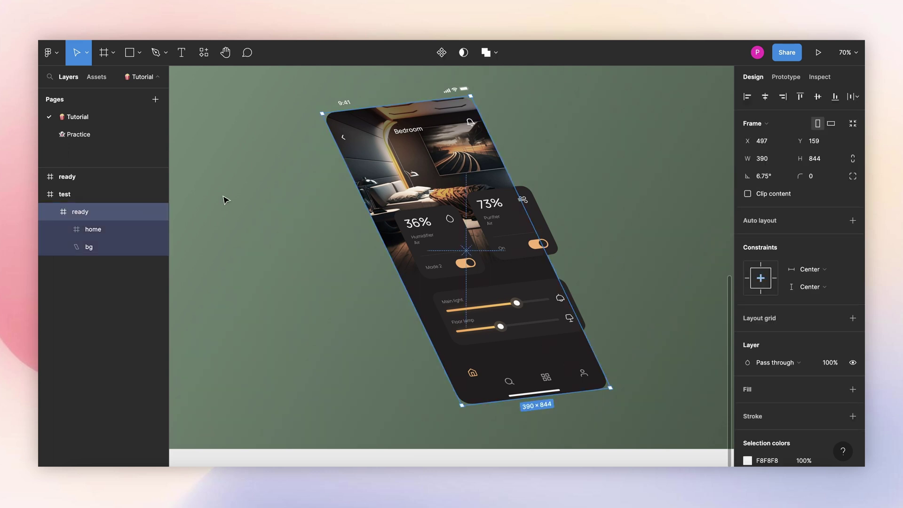
pyautogui.click(119, 250)
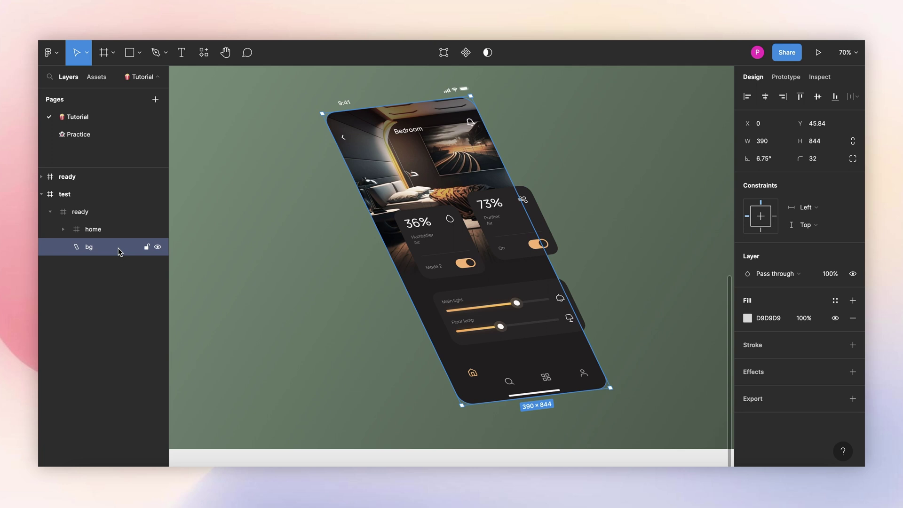
pyautogui.hotkey('ctrl', 'd')
pyautogui.doubleClick(90, 265)
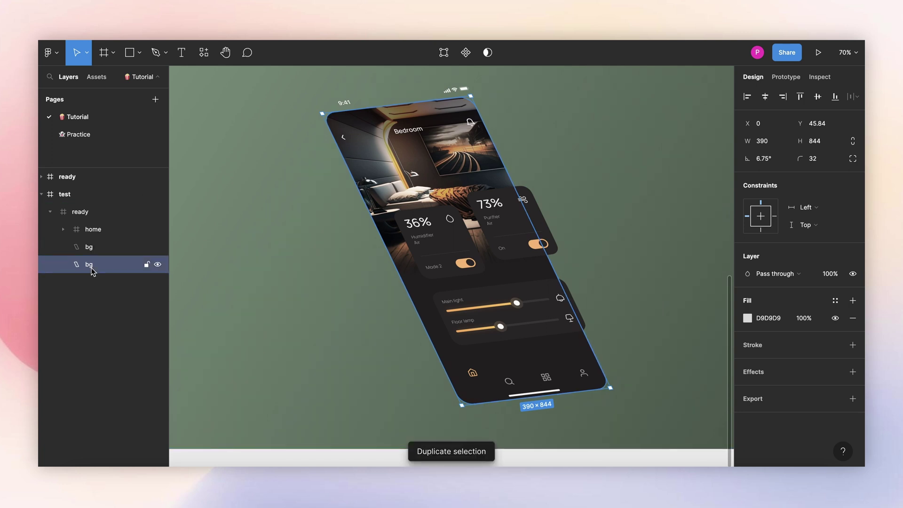
pyautogui.write('shad')
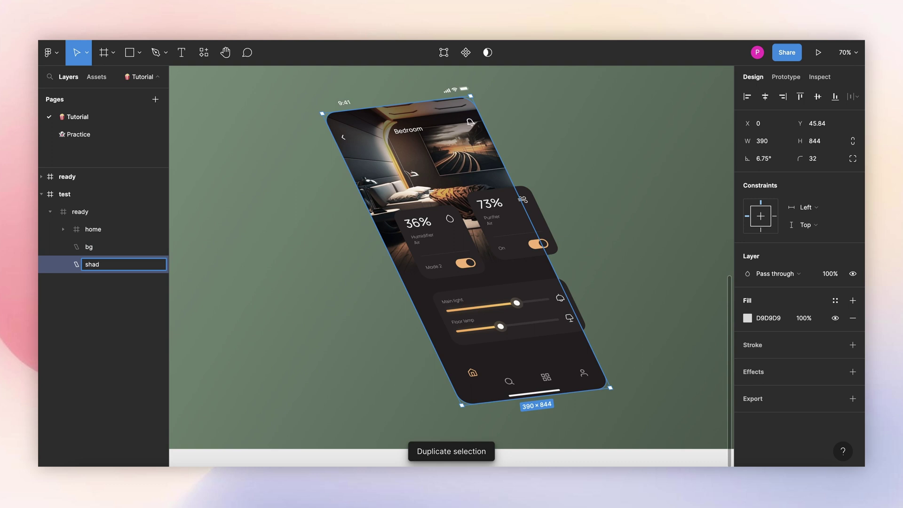
pyautogui.write('ow')
# Offset the bg and shadow rectangles together to X -4, Y 55.84 so they form the phone's side edge
pyautogui.keyDown('shift'); pyautogui.click(91, 246); pyautogui.keyUp('shift')
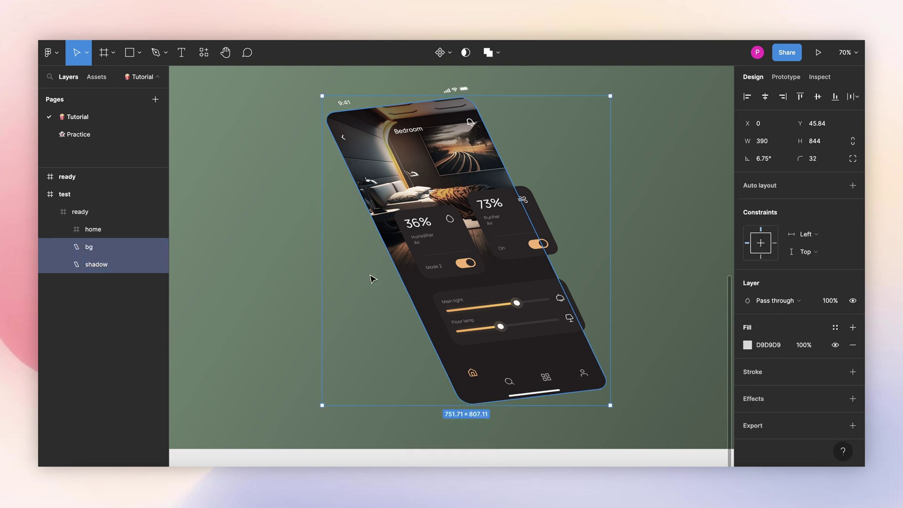
pyautogui.press('Down')
pyautogui.press('Down')
pyautogui.press('Down')
pyautogui.press('Down')
pyautogui.press('Down')
pyautogui.press('Down')
pyautogui.press('Down')
pyautogui.press('Down')
pyautogui.press('Down')
pyautogui.press('Down')
pyautogui.press('Down')
pyautogui.press('Down')
pyautogui.press('Down')
pyautogui.press('Down')
pyautogui.press('Down')
pyautogui.press('Down')
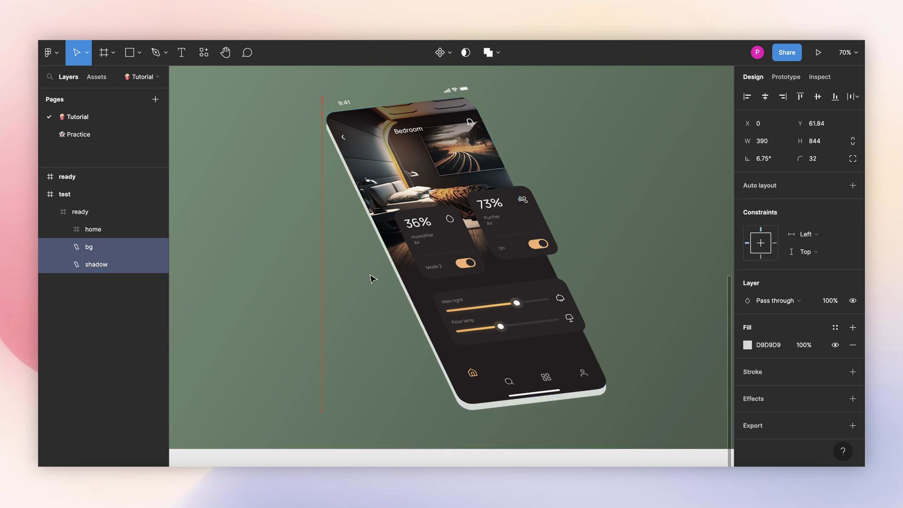
pyautogui.press('Left')
pyautogui.press('Left')
pyautogui.press('Left')
pyautogui.press('Left')
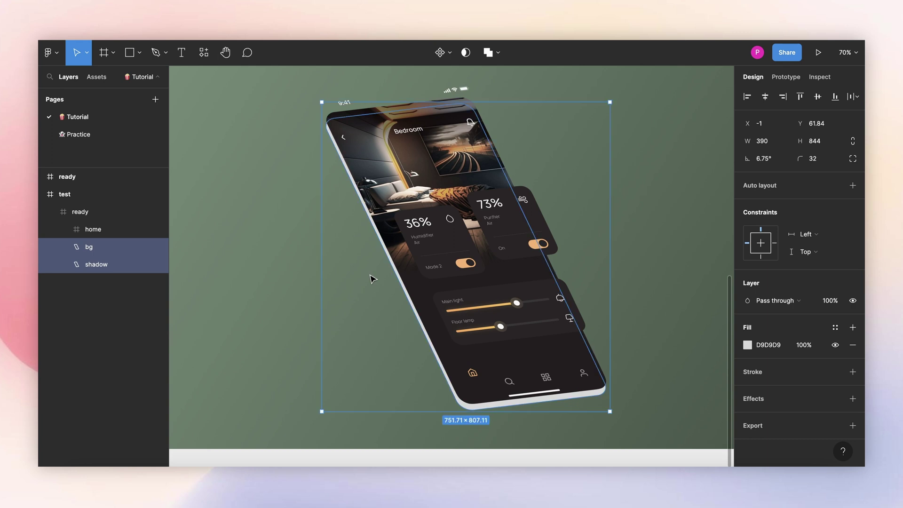
pyautogui.press('Up')
pyautogui.press('Up')
pyautogui.press('Up')
pyautogui.press('Up')
pyautogui.press('Up')
pyautogui.press('Up')
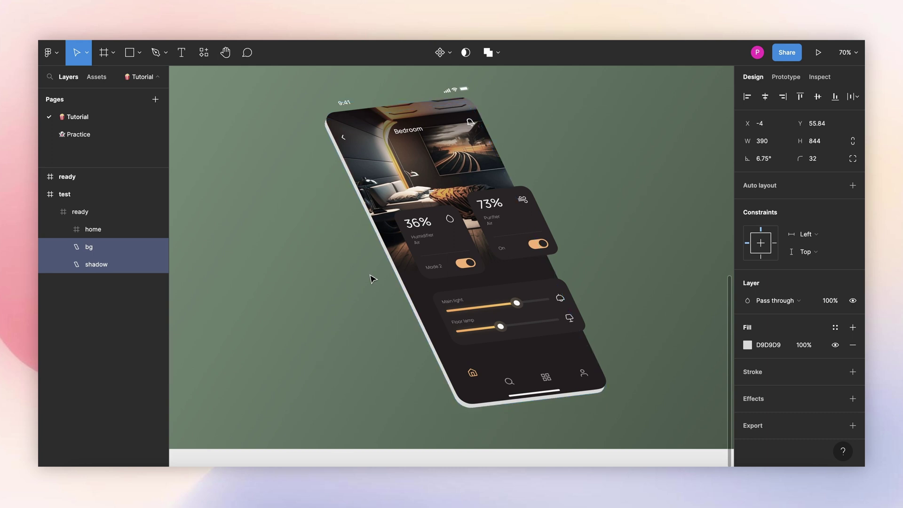
# Fill the shadow rectangle with 000000 and move it down below the bg rectangle
pyautogui.click(106, 266)
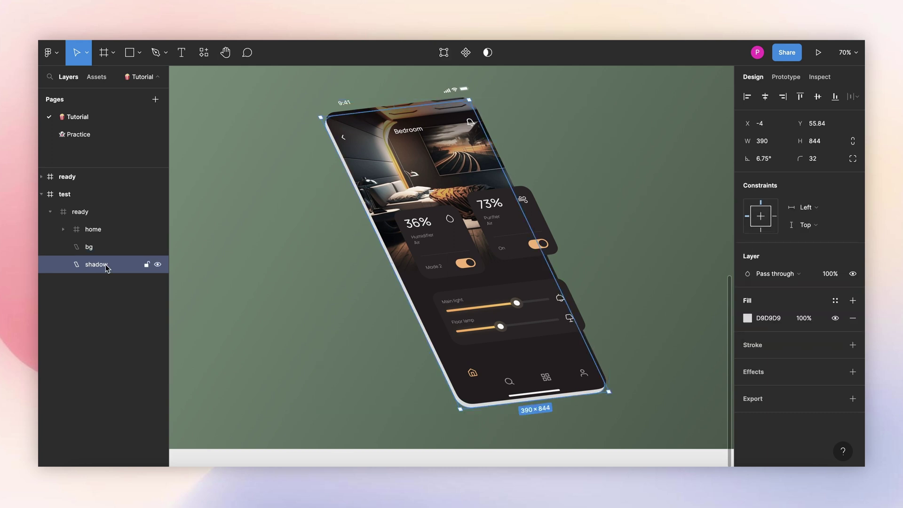
pyautogui.click(747, 318)
pyautogui.write('000000')
pyautogui.press('Return')
pyautogui.click(724, 189)
pyautogui.moveTo(462, 184); pyautogui.dragTo(461, 202)
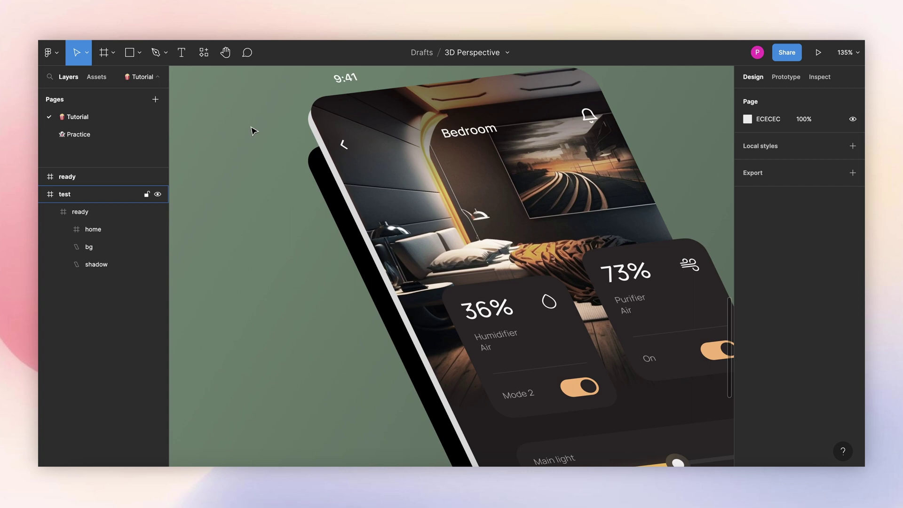
pyautogui.scroll(-2, 252, 131)
pyautogui.scroll(10, 334, 145)
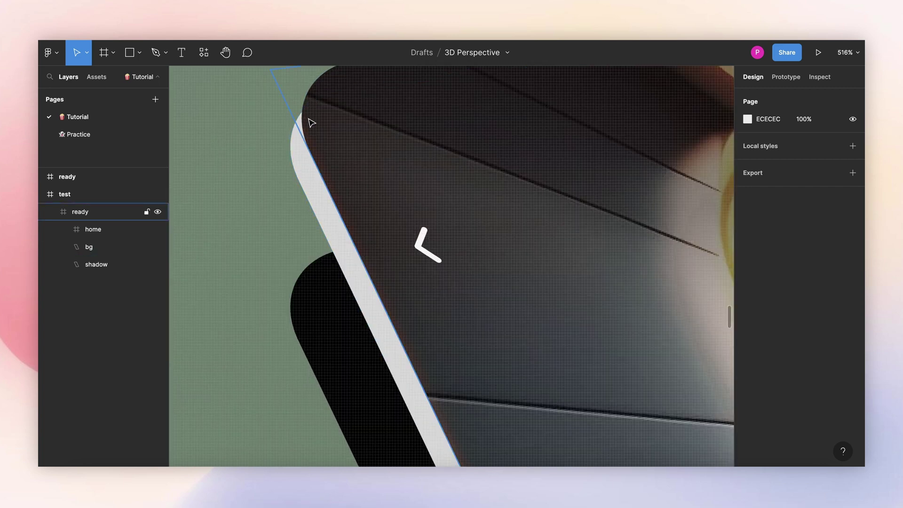
pyautogui.scroll(-5, 309, 119)
pyautogui.scroll(5, 307, 109)
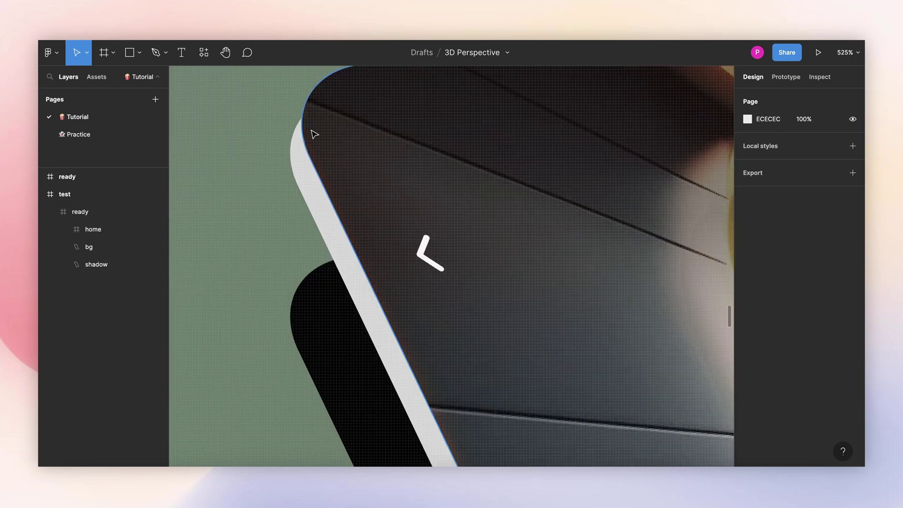
# Flatten the phone's light bg rectangle into a vector shape and open it for point editing
pyautogui.click(296, 163)
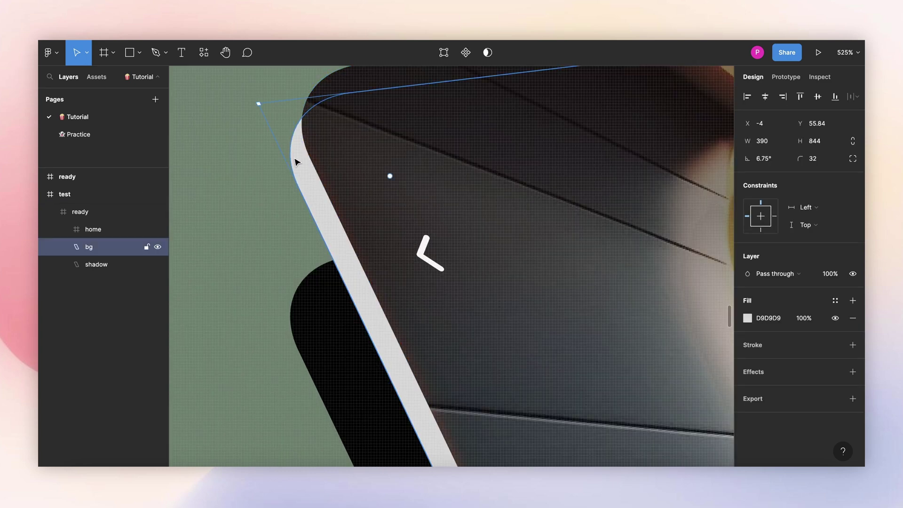
pyautogui.rightClick(115, 244)
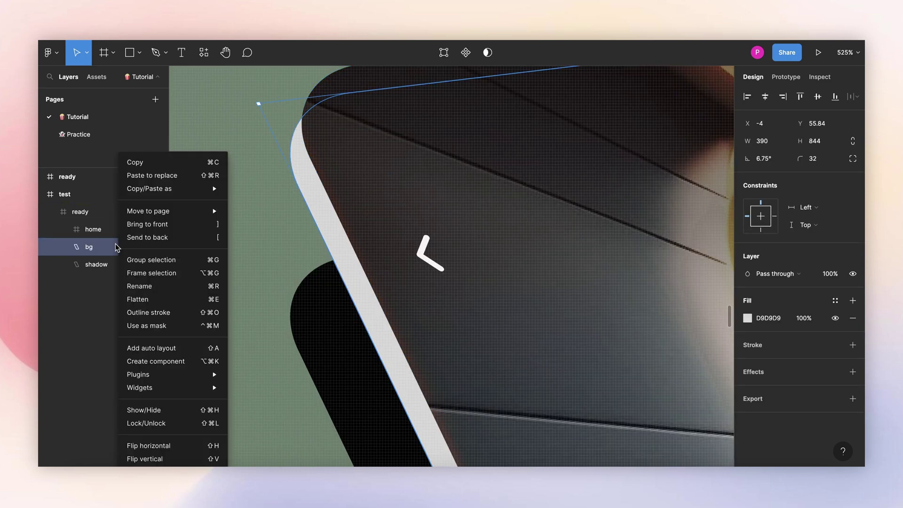
pyautogui.click(152, 302)
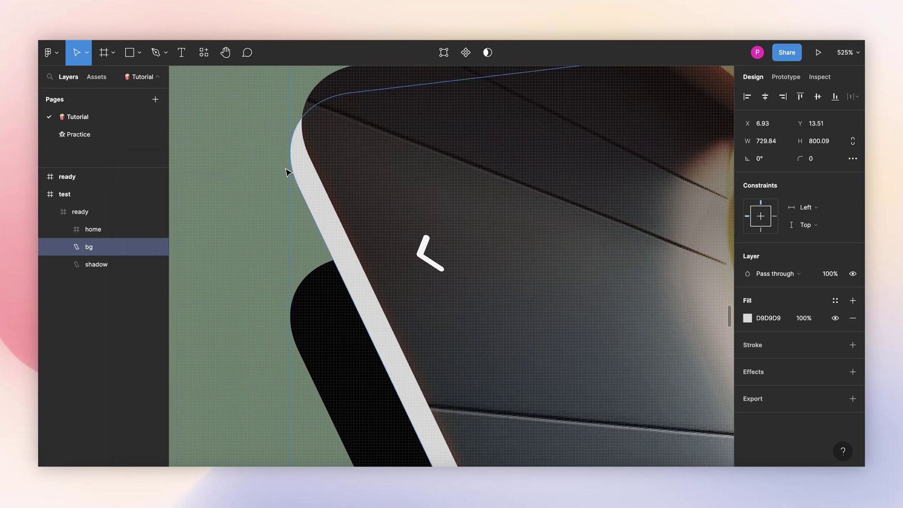
pyautogui.doubleClick(308, 168)
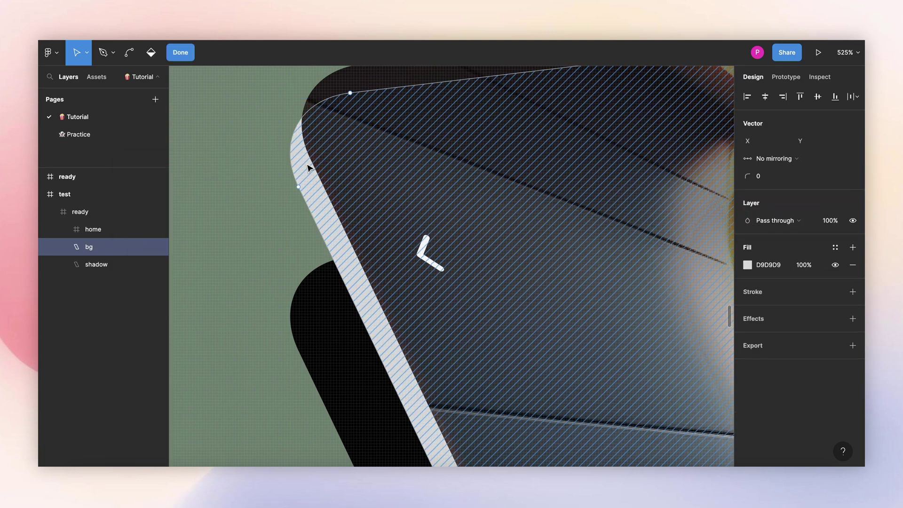
# Move the bg shape's upper corner point to X 9.5, Y 48.84 and adjust its curve handle to tuck the edge behind the screen
pyautogui.scroll(5, 354, 92)
pyautogui.scroll(2, 349, 222)
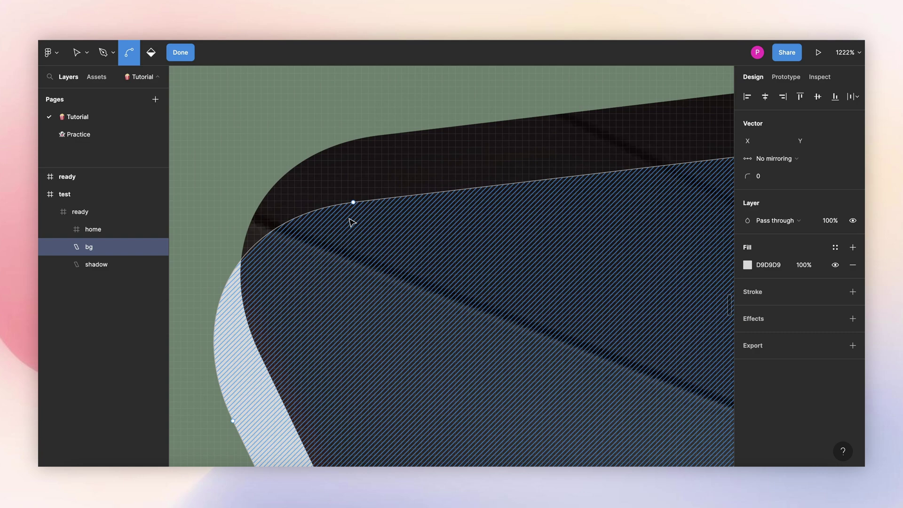
pyautogui.moveTo(353, 202); pyautogui.dragTo(334, 147)
pyautogui.moveTo(220, 164); pyautogui.dragTo(232, 183)
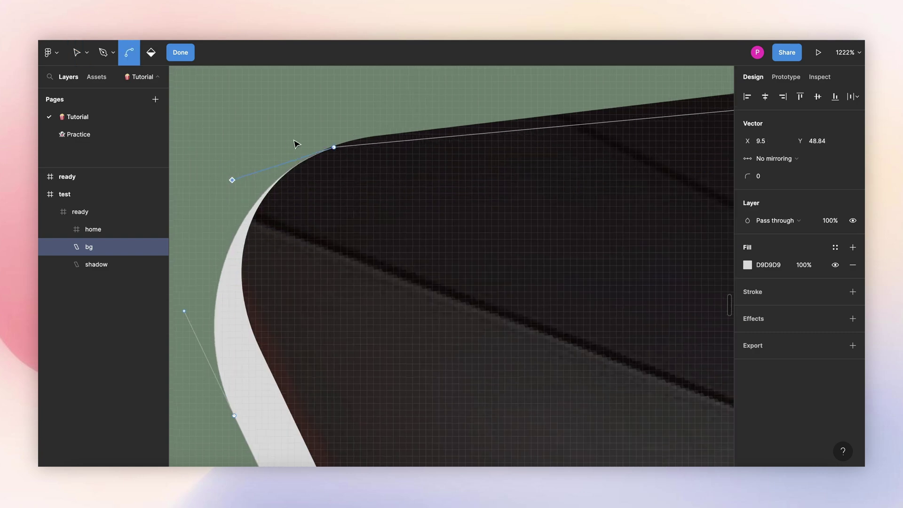
pyautogui.scroll(-10, 234, 186)
pyautogui.scroll(-5, 553, 358)
pyautogui.press('ctrl')
pyautogui.scroll(10, 553, 357)
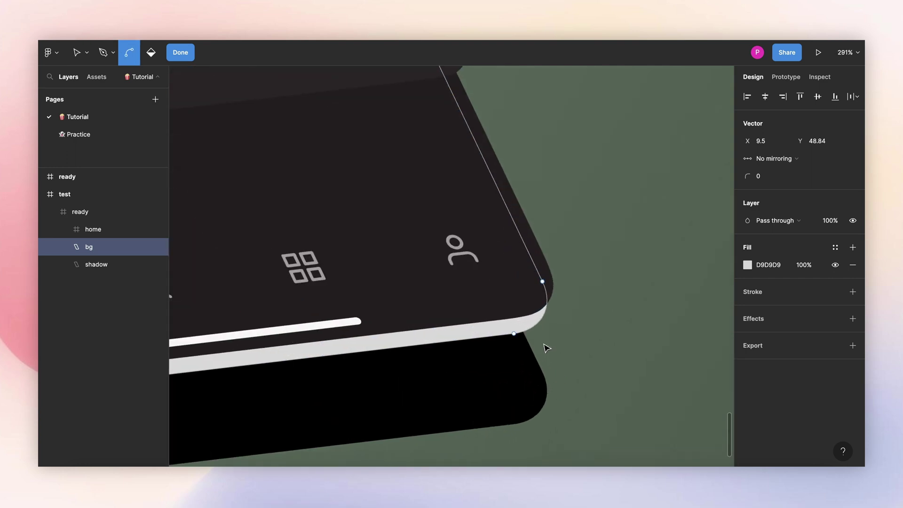
pyautogui.click(602, 232)
pyautogui.press('Escape')
pyautogui.scroll(-10, 602, 231)
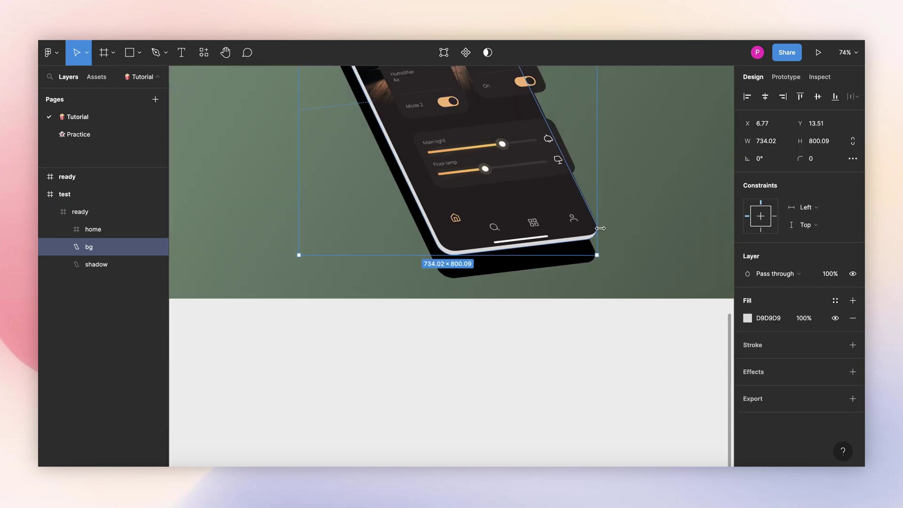
pyautogui.scroll(4, 601, 229)
pyautogui.scroll(-1, 422, 196)
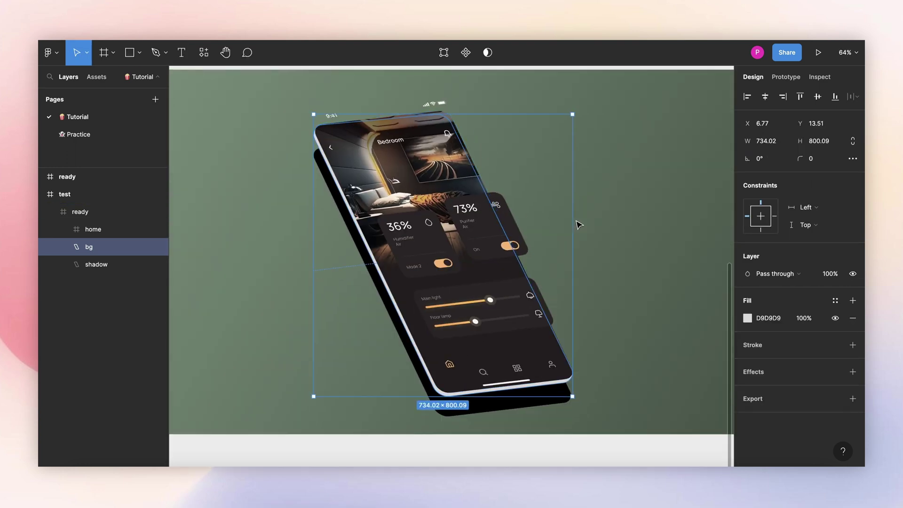
pyautogui.click(591, 221)
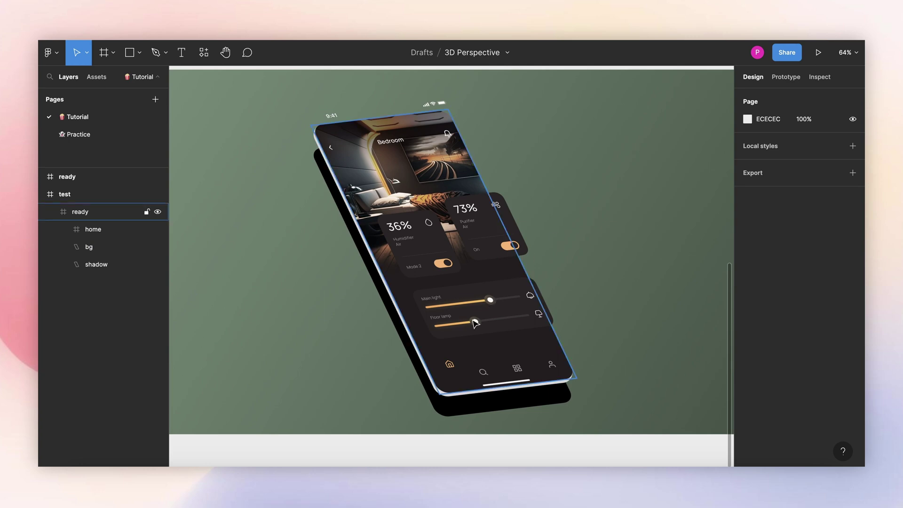
# Add a layer blur of 40 to the phone's shadow rectangle
pyautogui.click(95, 265)
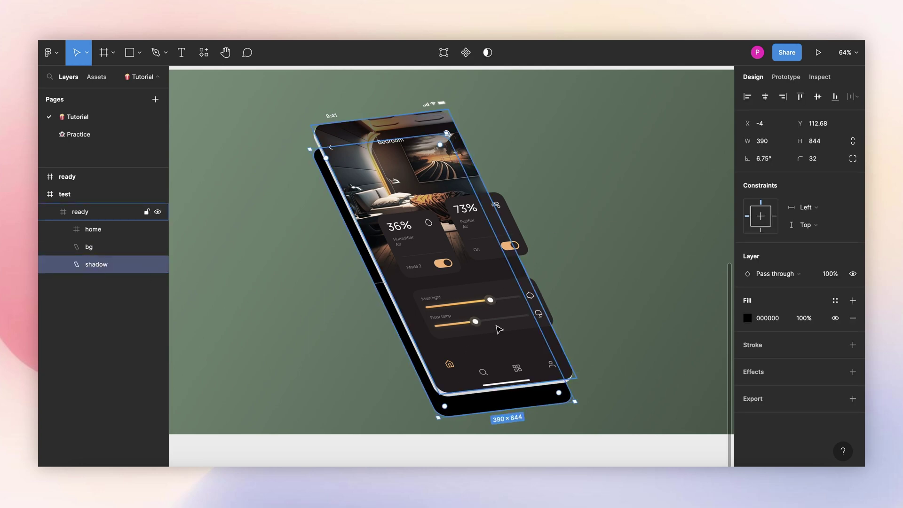
pyautogui.click(802, 324)
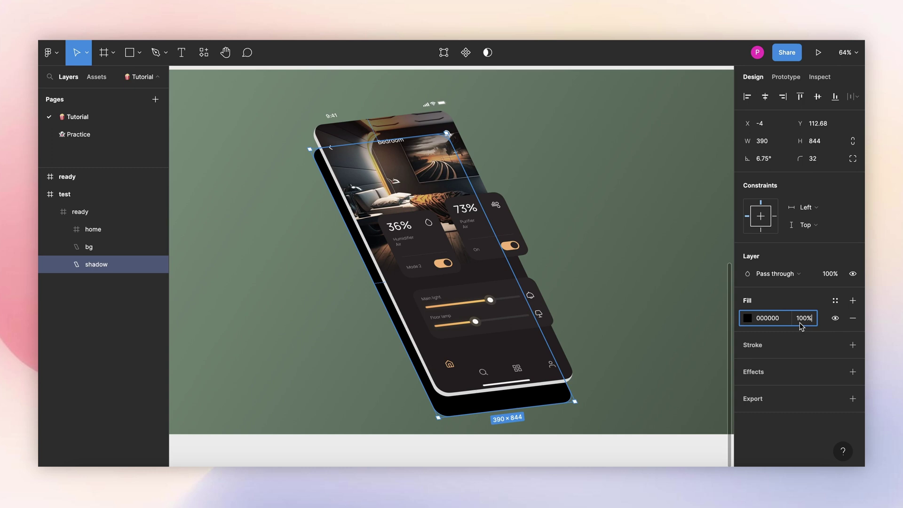
pyautogui.click(853, 372)
pyautogui.click(802, 390)
pyautogui.click(805, 403)
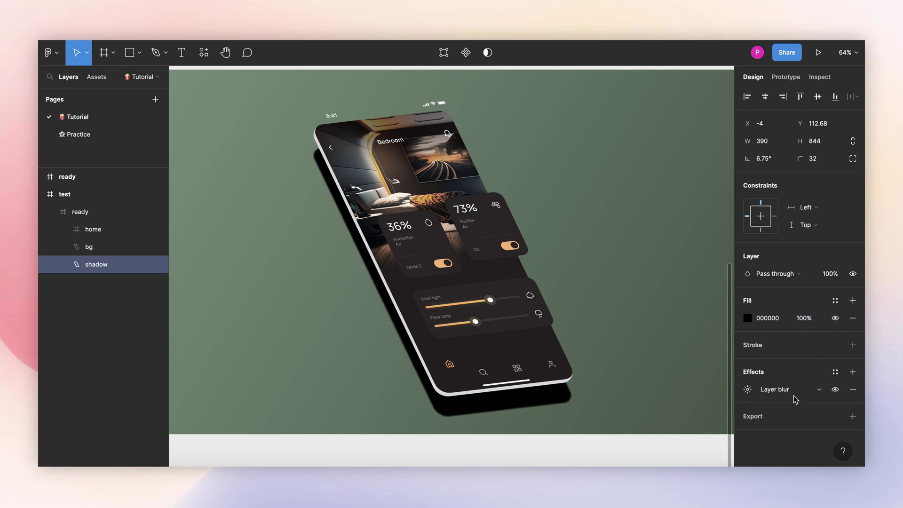
pyautogui.click(748, 390)
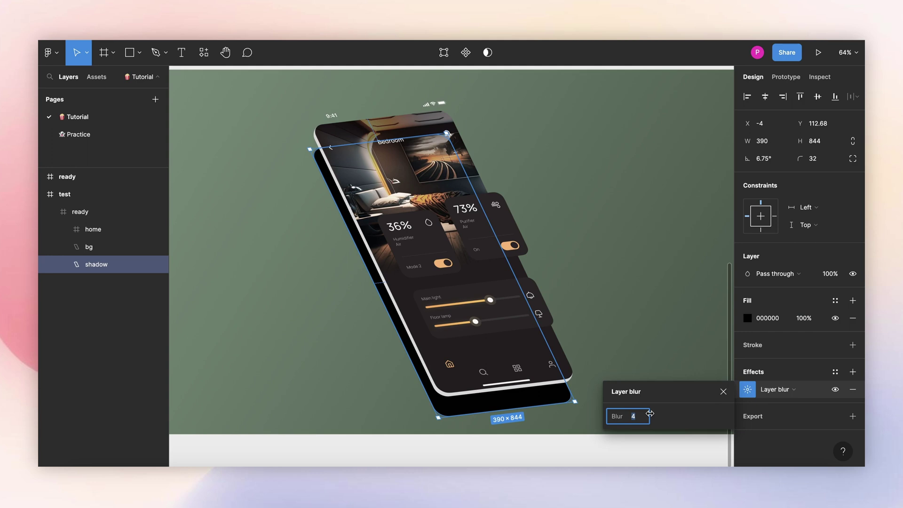
pyautogui.write('0')
pyautogui.press('Return')
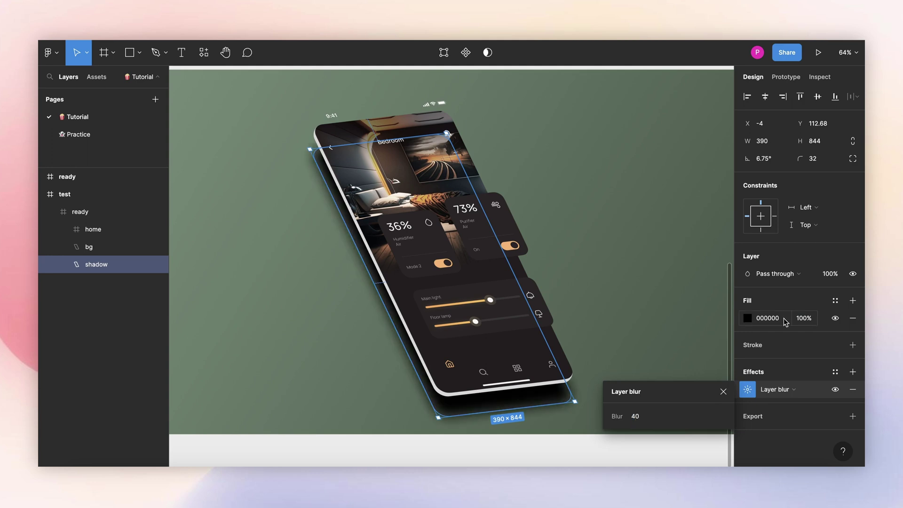
# Set the shadow rectangle's black fill opacity to 40%
pyautogui.click(802, 320)
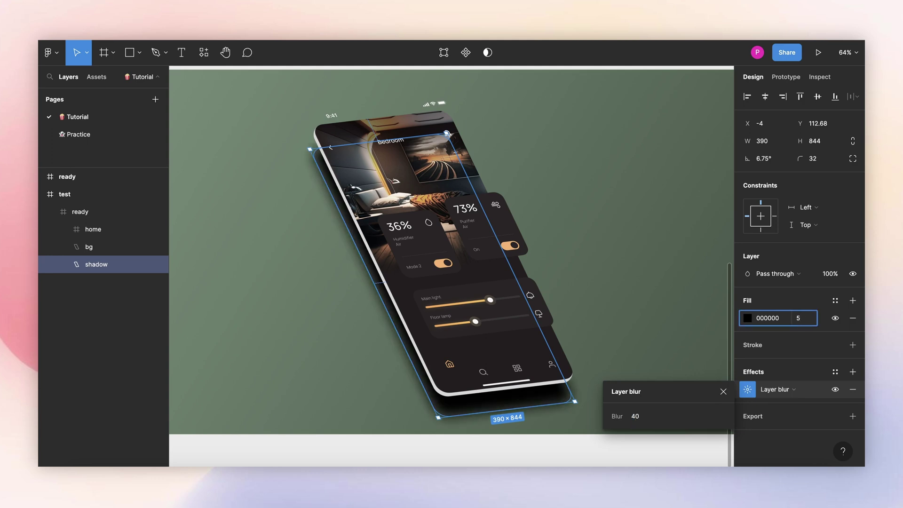
pyautogui.write('5')
pyautogui.press('BackSpace')
pyautogui.write('40')
pyautogui.press('Return')
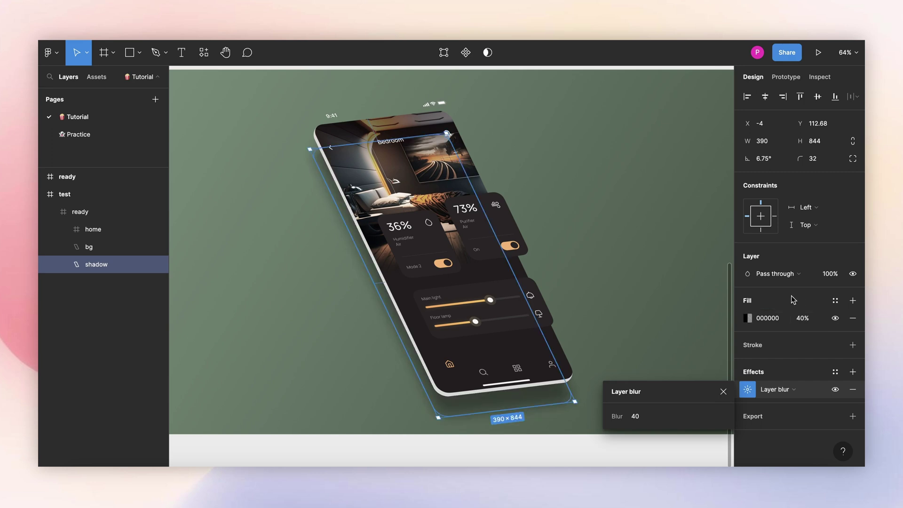
pyautogui.press('Escape')
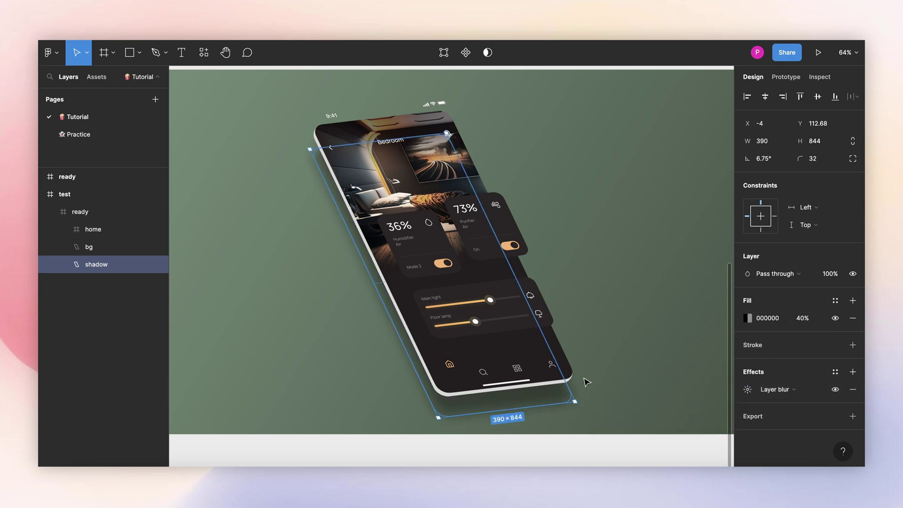
# Skew the phone's shadow horizontally by 44° with the SkewDat plugin
pyautogui.scroll(-2, 286, 141)
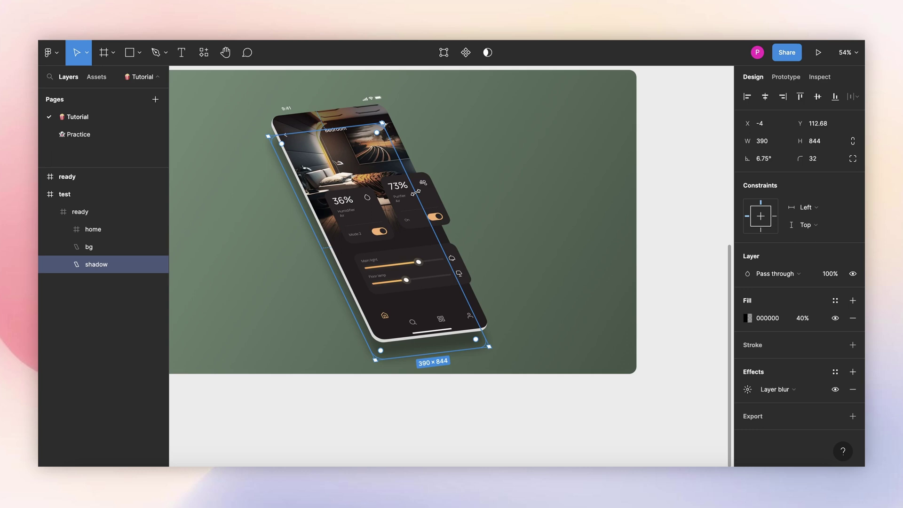
pyautogui.click(203, 52)
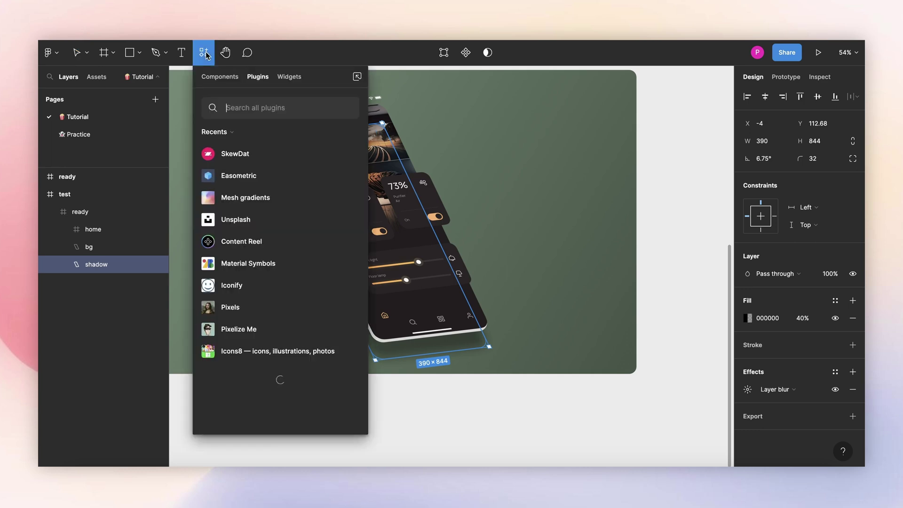
pyautogui.click(238, 153)
pyautogui.click(291, 233)
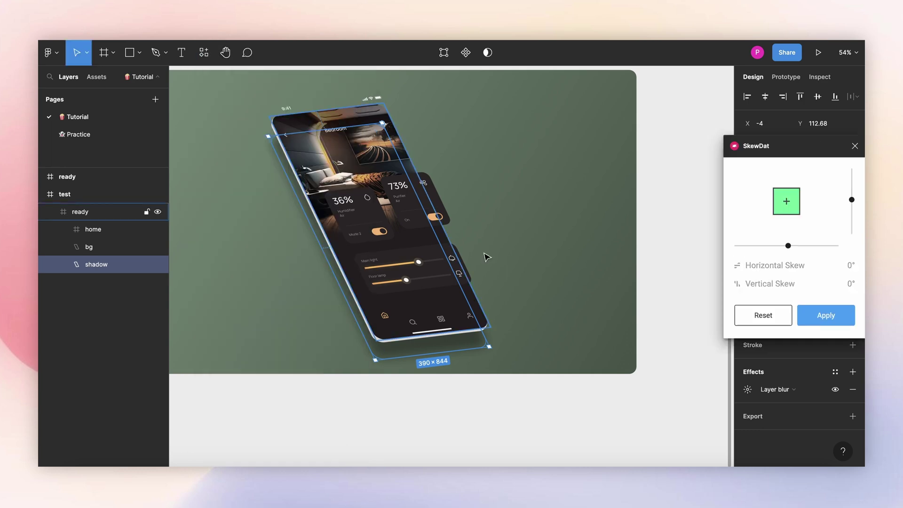
pyautogui.moveTo(794, 244); pyautogui.dragTo(839, 228)
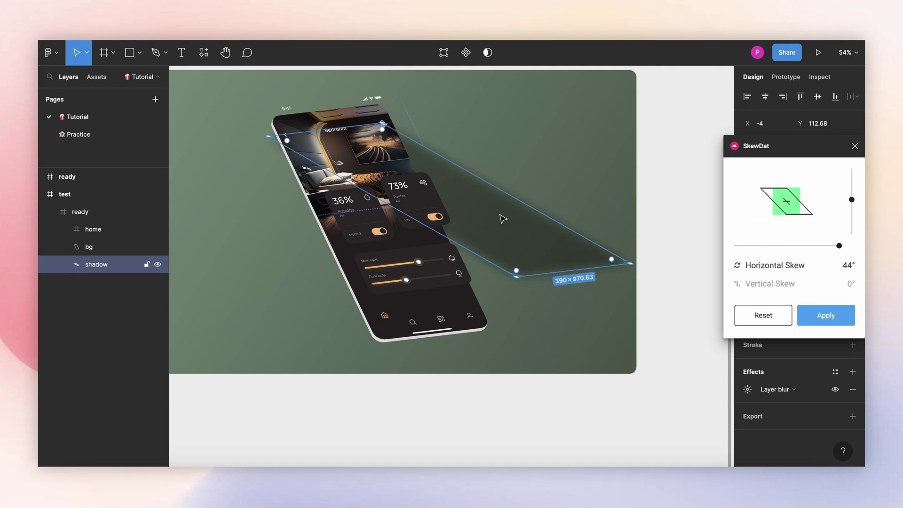
# Move the skewed shadow to X -476, Y 334.68 so its lower edge meets the phone's base
pyautogui.moveTo(501, 218); pyautogui.dragTo(444, 240)
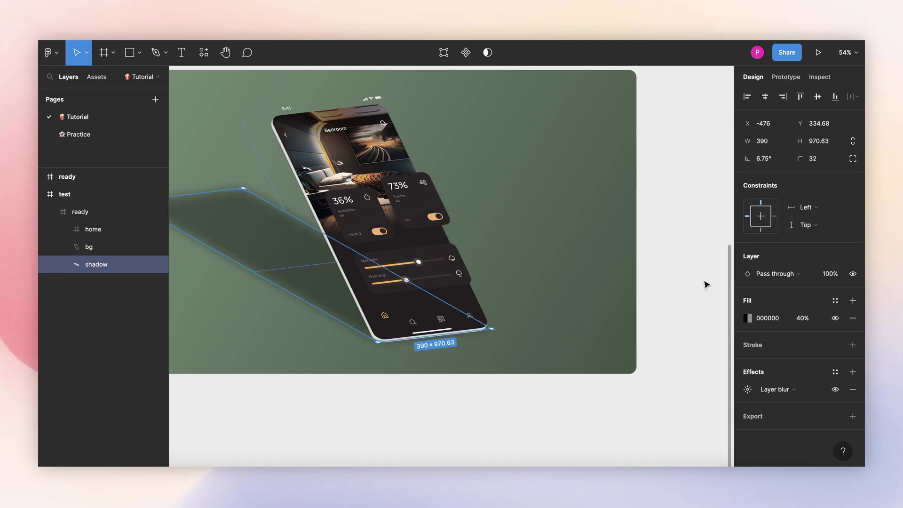
pyautogui.hscroll(-3, 475, 233)
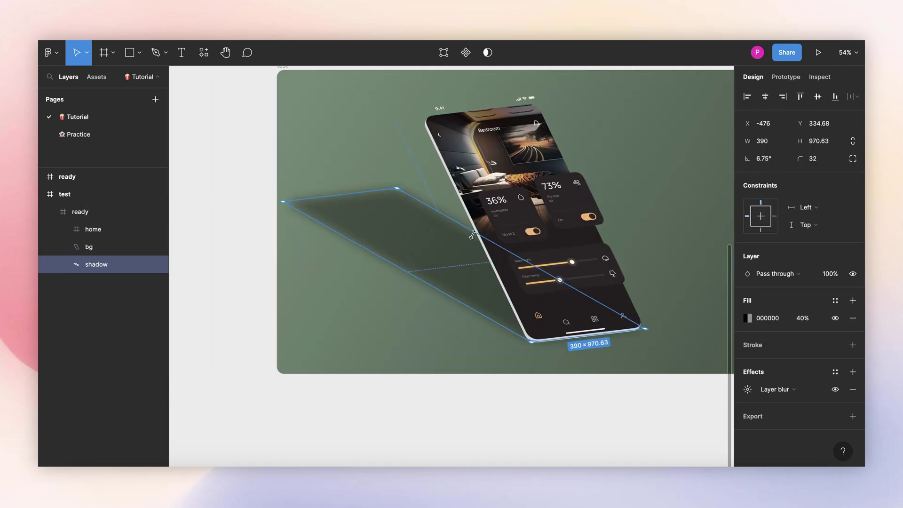
pyautogui.hscroll(2, 438, 234)
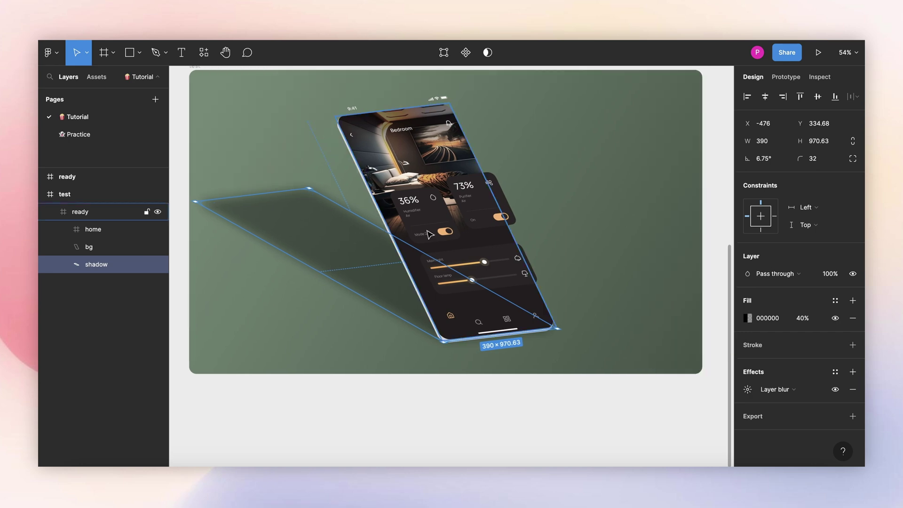
# Give the shadow a black linear gradient fading out away from the phone, and pull its transparent end closer to the phone
pyautogui.click(748, 319)
pyautogui.click(622, 189)
pyautogui.click(631, 199)
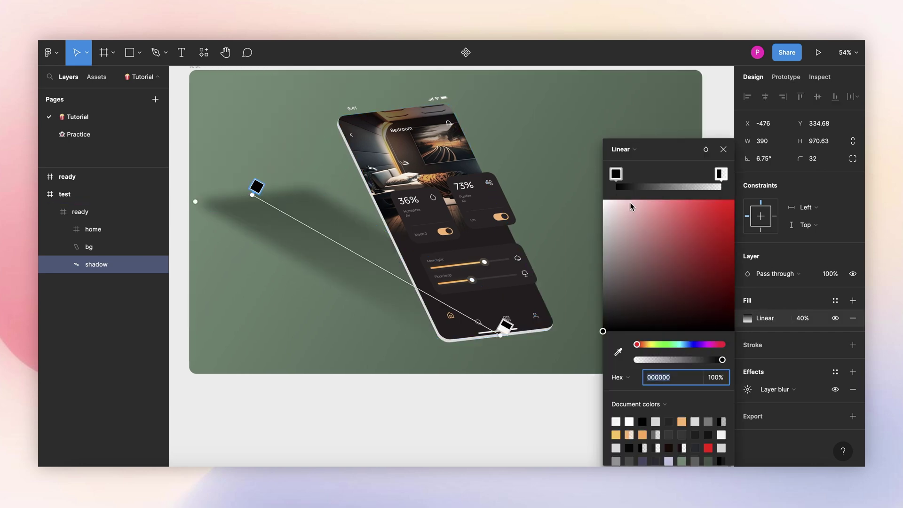
pyautogui.moveTo(614, 175)
pyautogui.mouseDown()
pyautogui.moveTo(690, 174)
pyautogui.moveTo(618, 176)
pyautogui.mouseUp()
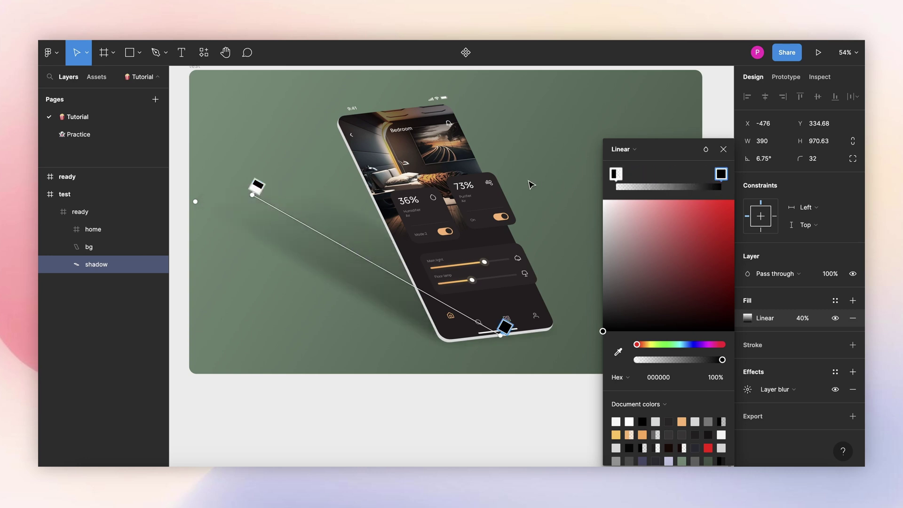
pyautogui.hscroll(2, 515, 182)
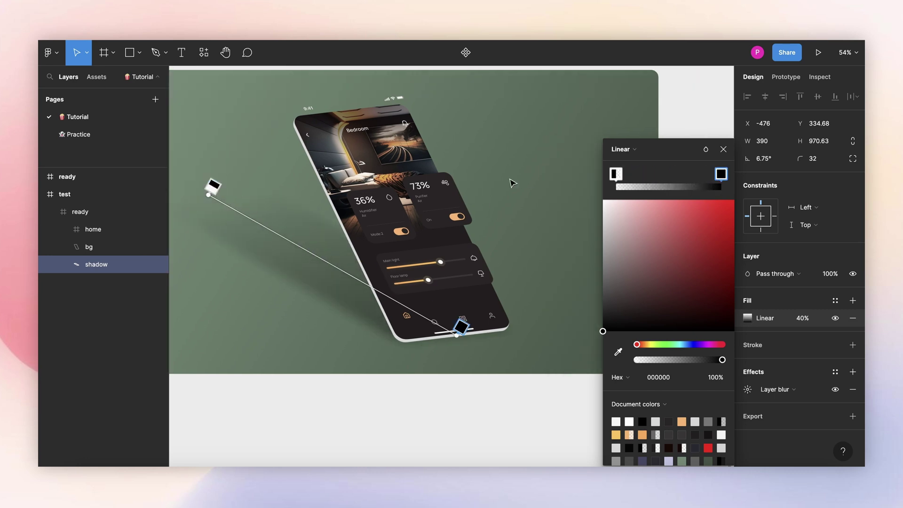
pyautogui.hscroll(-2, 494, 185)
pyautogui.moveTo(259, 186); pyautogui.dragTo(310, 216)
pyautogui.click(724, 149)
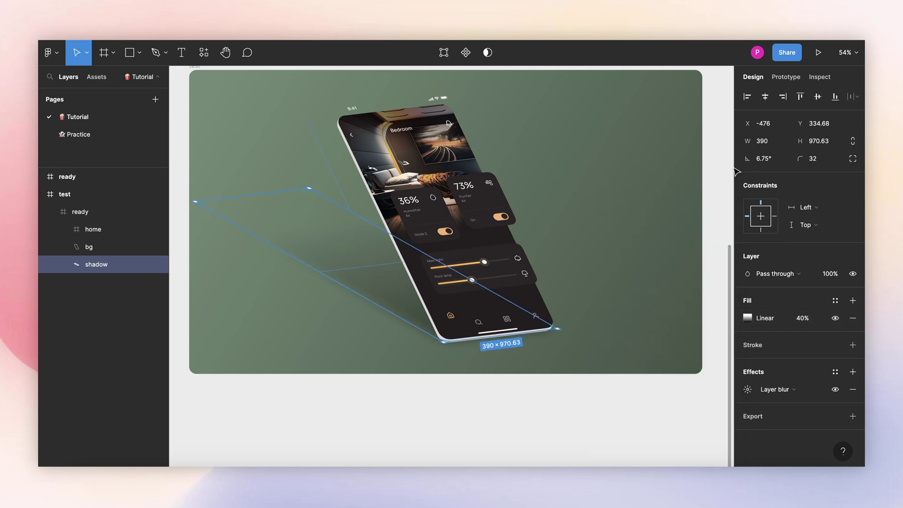
pyautogui.click(719, 269)
# Duplicate the bg rectangle inside the Card 1 group and rename the lower copy shadow
pyautogui.scroll(5, 460, 217)
pyautogui.doubleClick(409, 191)
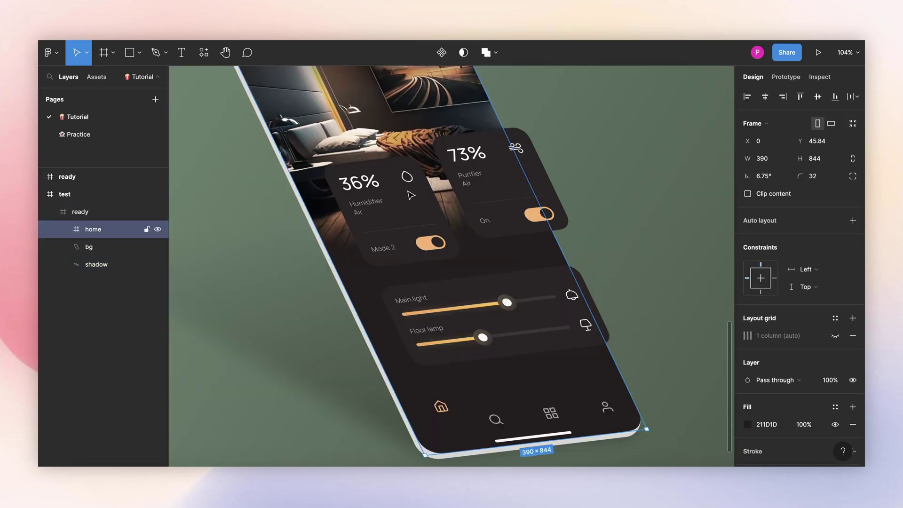
pyautogui.doubleClick(409, 192)
pyautogui.press('Return')
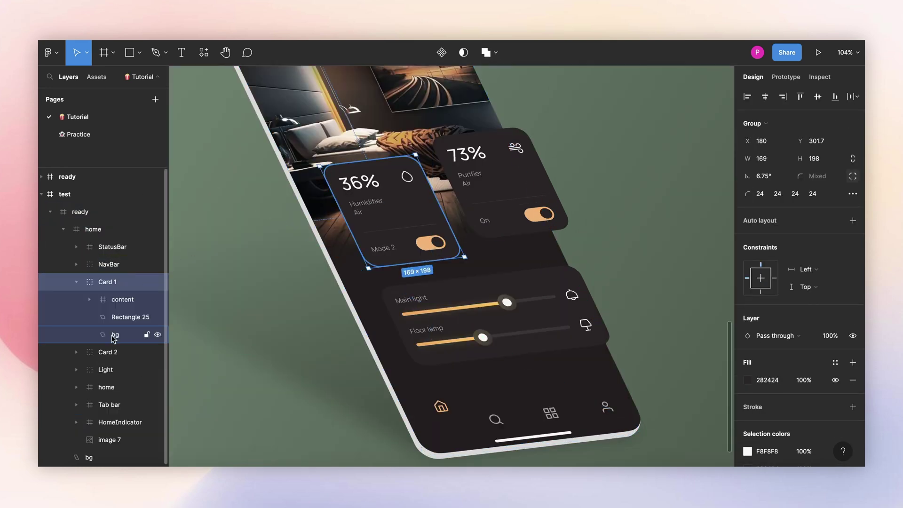
pyautogui.click(113, 335)
pyautogui.hotkey('ctrl', 'd')
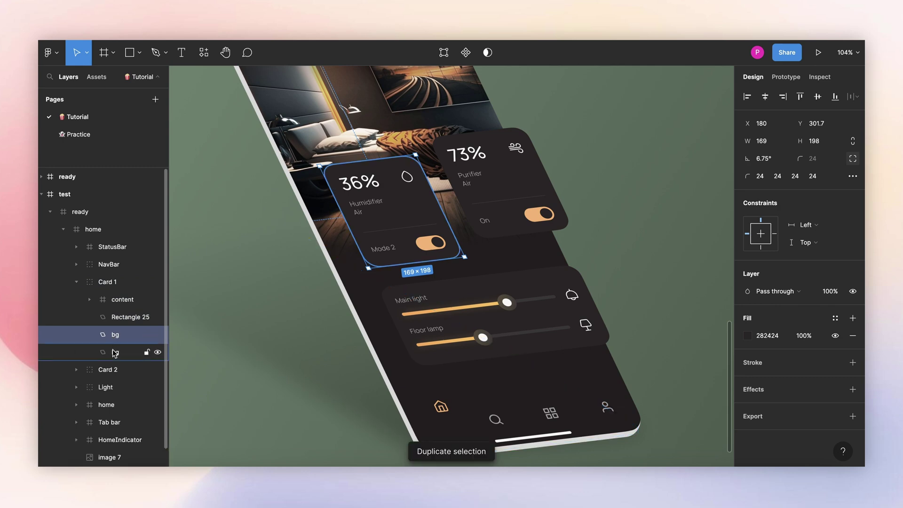
pyautogui.doubleClick(115, 352)
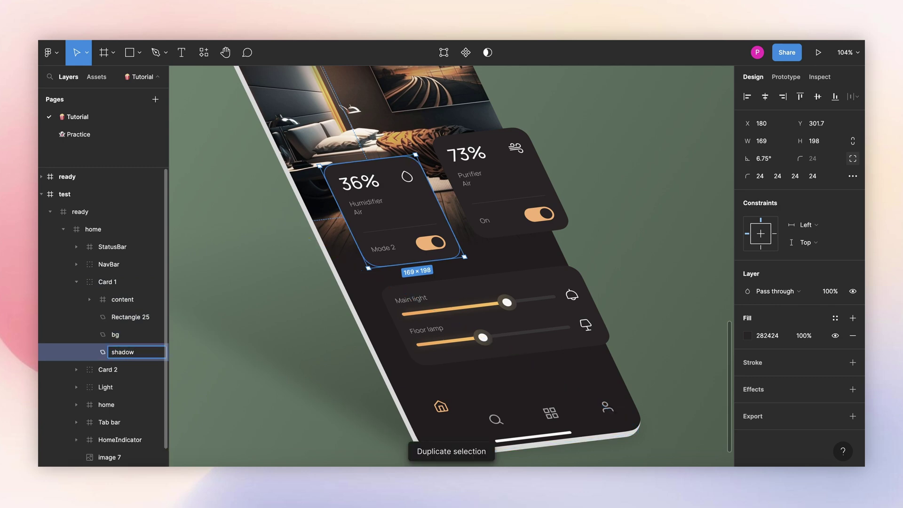
pyautogui.write('shadow')
# Offset Card 1's bg and shadow rectangles together to X 179, Y 310.7
pyautogui.keyDown('shift'); pyautogui.click(116, 335); pyautogui.keyUp('shift')
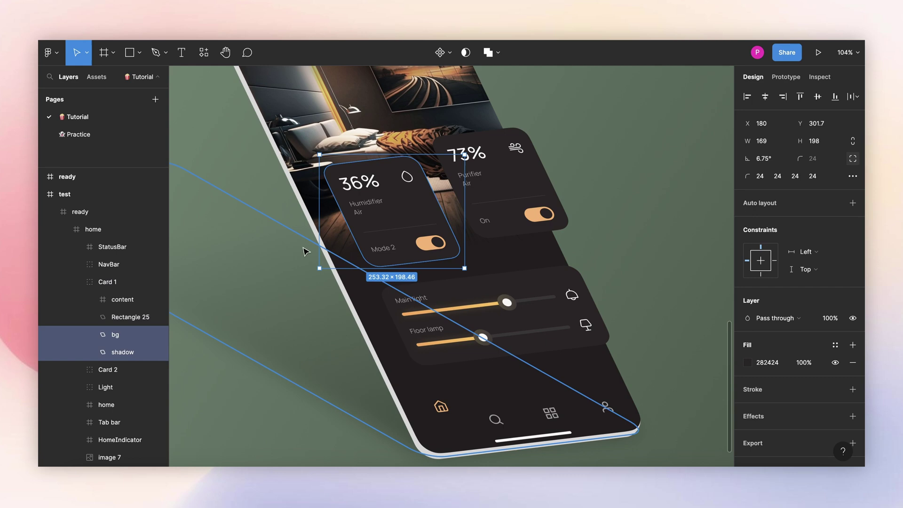
pyautogui.scroll(5, 329, 221)
pyautogui.press('Down')
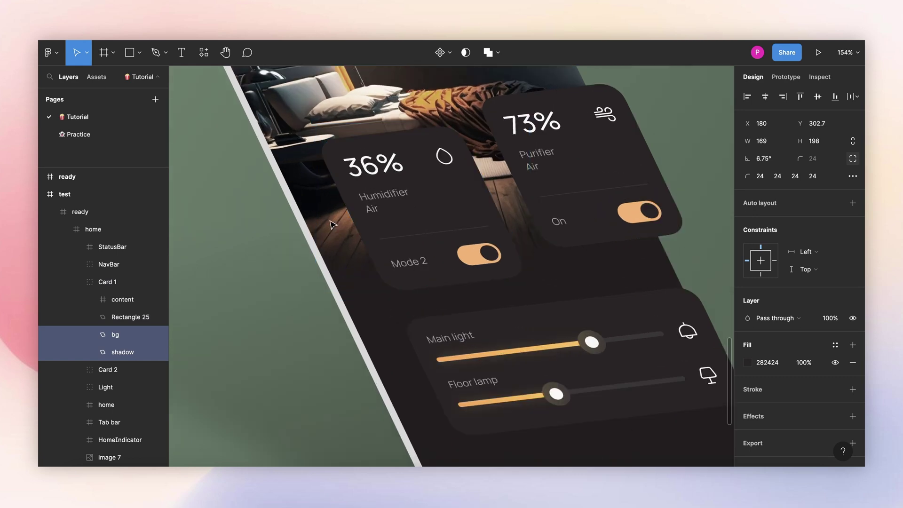
pyautogui.press('Down')
pyautogui.press('Down')
pyautogui.press('Down')
pyautogui.press('Down')
pyautogui.press('Down')
pyautogui.press('Down')
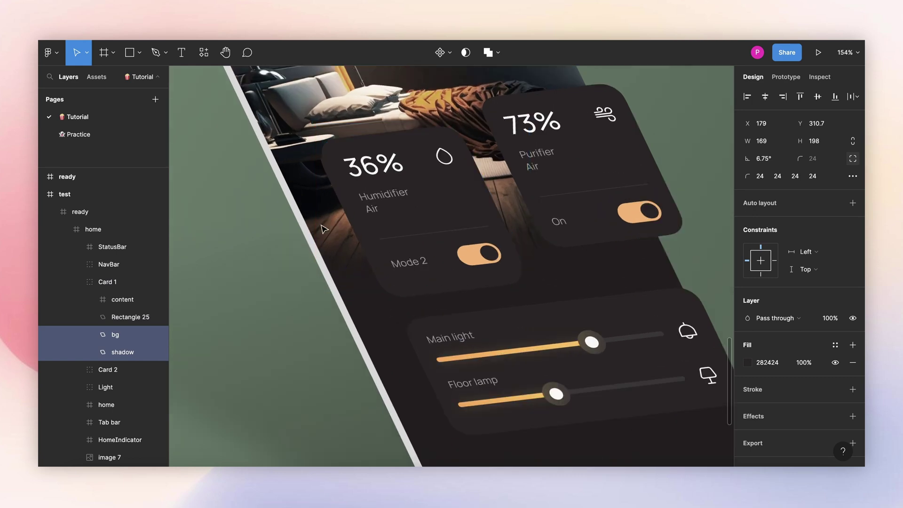
# Fill Card 1's bg and shadow rectangles with the light grey D9D9D9 sampled from the phone's edge
pyautogui.click(747, 362)
pyautogui.click(618, 352)
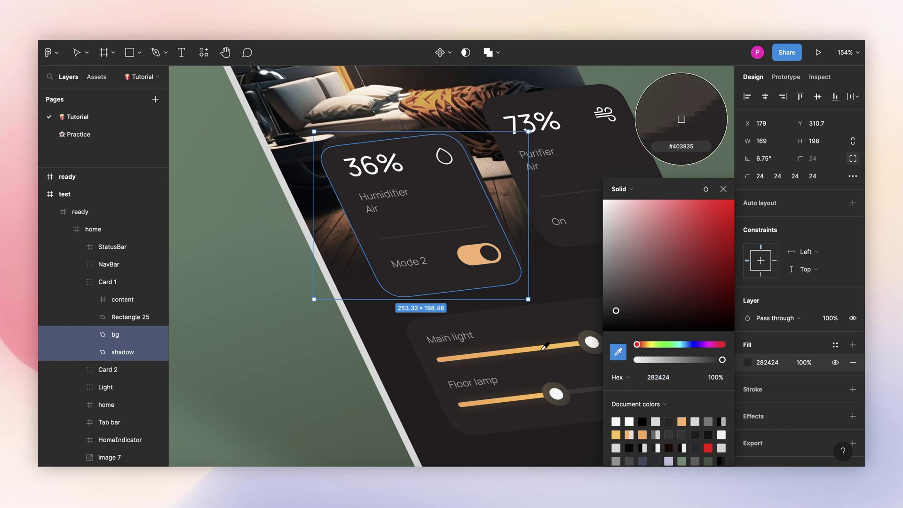
pyautogui.click(369, 353)
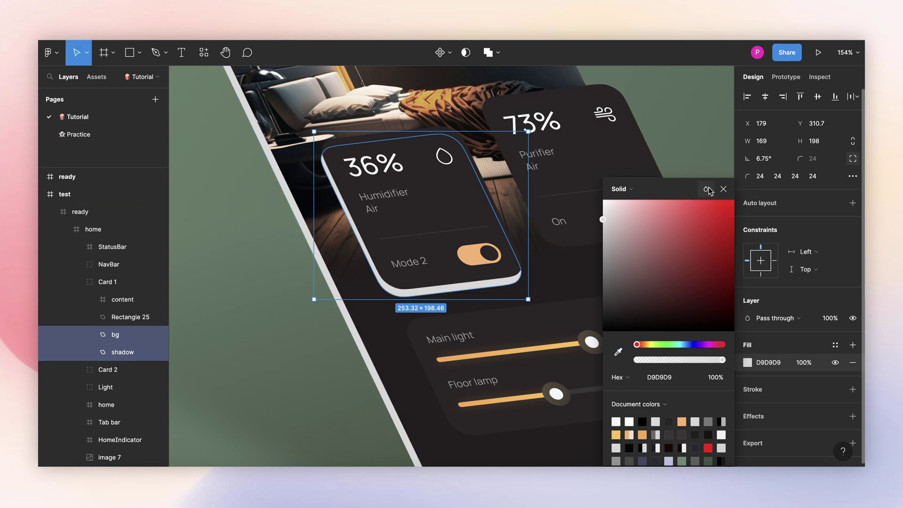
pyautogui.click(723, 189)
# Move Card 1's shadow rectangle to X 177, Y 331.7 and fill it with black 000000
pyautogui.click(123, 351)
pyautogui.moveTo(411, 249); pyautogui.dragTo(407, 269)
pyautogui.click(748, 335)
pyautogui.moveTo(701, 323); pyautogui.dragTo(603, 331)
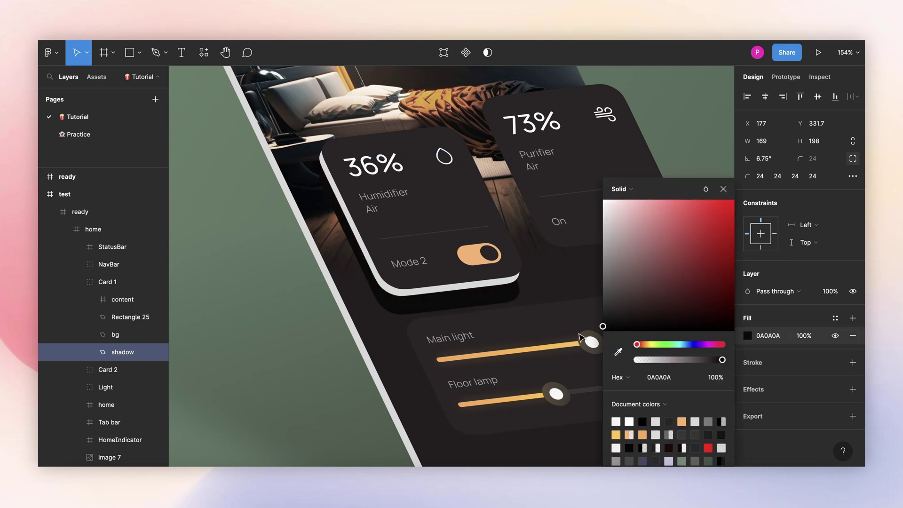
pyautogui.click(724, 189)
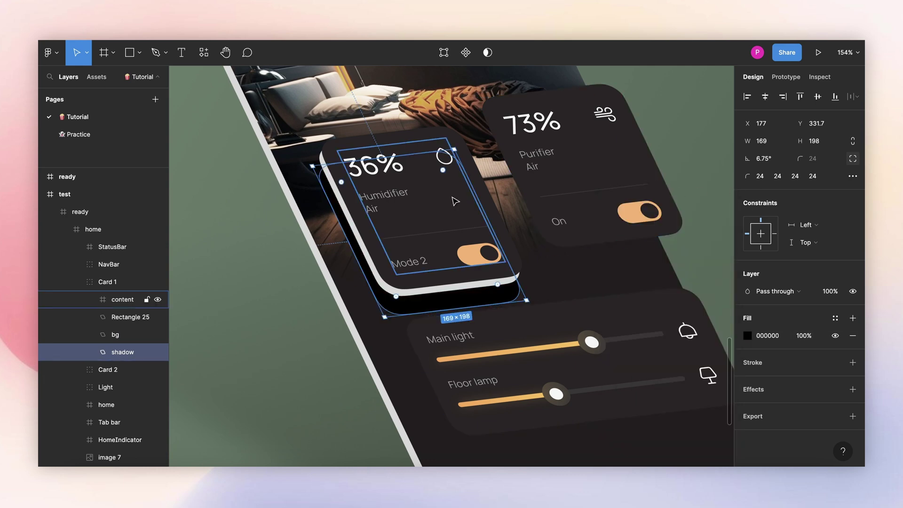
# Nudge Card 1's bg rectangle to X 177, Y 308.7 to form an even light edge under the card
pyautogui.click(115, 334)
pyautogui.scroll(3, 393, 217)
pyautogui.scroll(3, 393, 217)
pyautogui.press('Right')
pyautogui.press('Up')
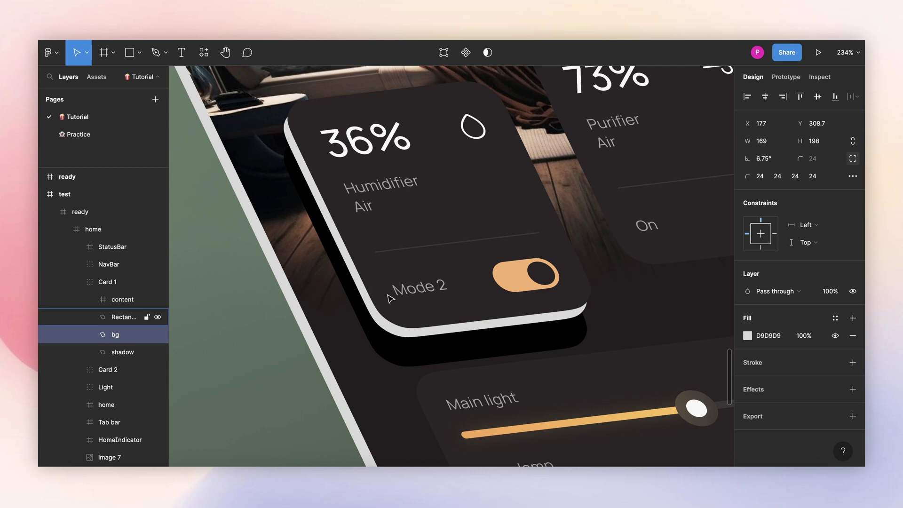
pyautogui.press('Left')
pyautogui.scroll(3, 295, 106)
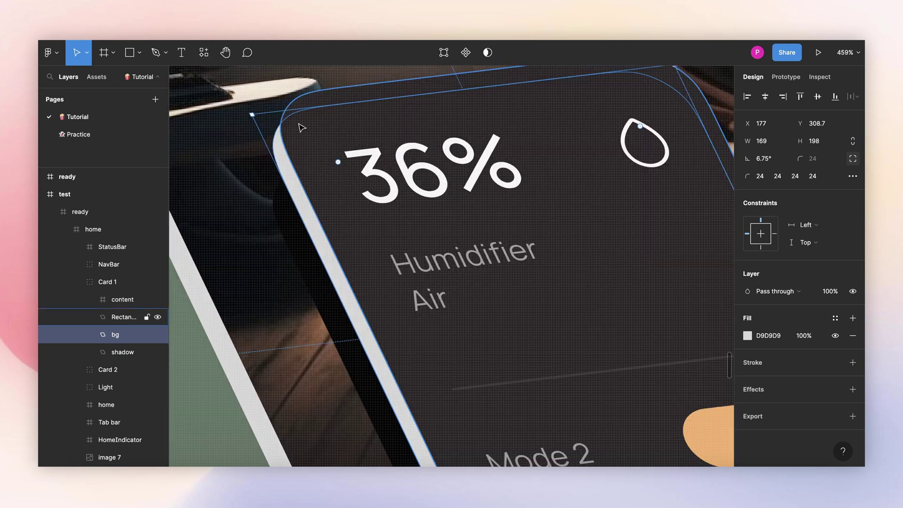
# Flatten Card 1's bg and reshape the points of its upper-left corner so the edge blends into the card
pyautogui.rightClick(134, 335)
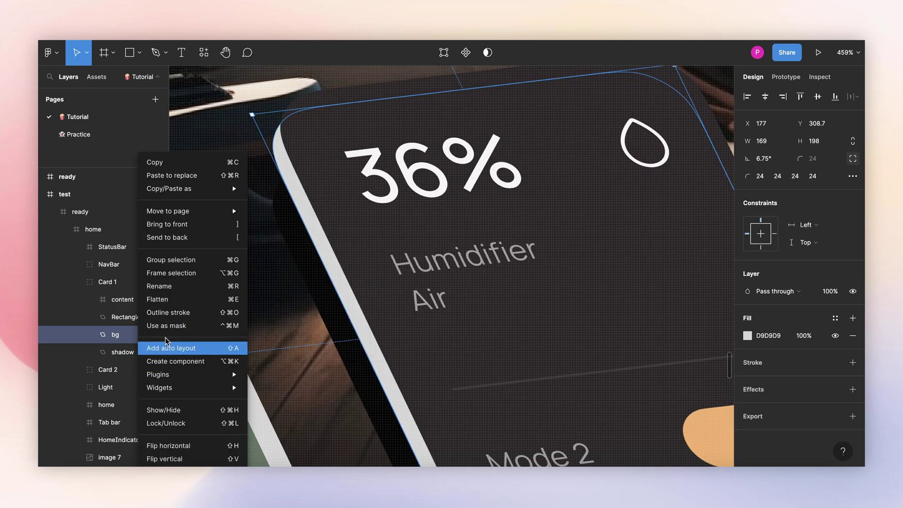
pyautogui.click(198, 297)
pyautogui.scroll(2, 283, 128)
pyautogui.doubleClick(276, 153)
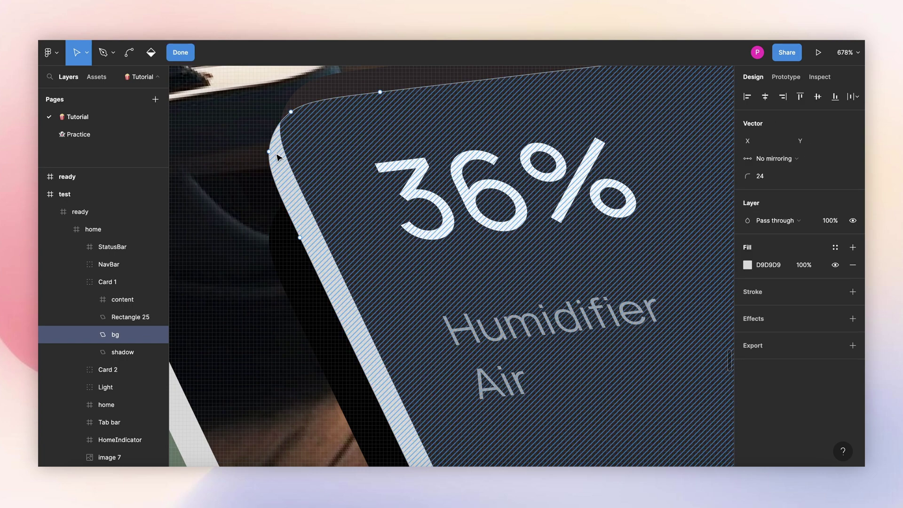
pyautogui.scroll(4, 277, 156)
pyautogui.moveTo(306, 224); pyautogui.dragTo(320, 183)
pyautogui.scroll(-10, 308, 147)
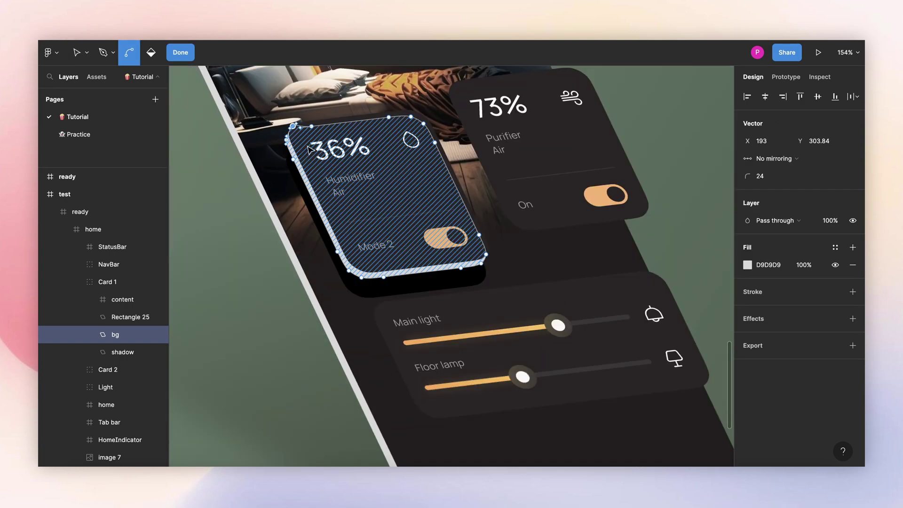
# Pull the point at the lower-right corner of Card 1's bg upward so the edge tapers into the card
pyautogui.scroll(4, 480, 261)
pyautogui.scroll(10, 490, 268)
pyautogui.click(476, 208)
pyautogui.moveTo(478, 206); pyautogui.dragTo(503, 145)
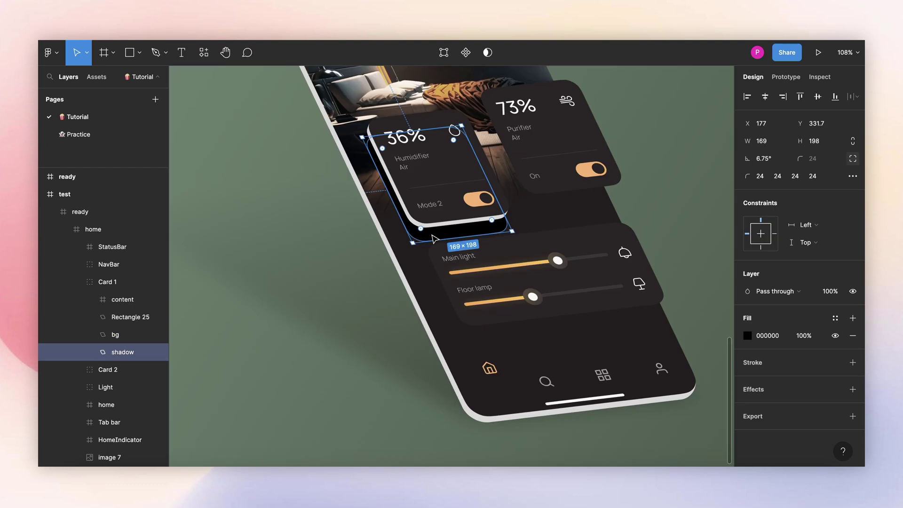
pyautogui.scroll(5, 447, 244)
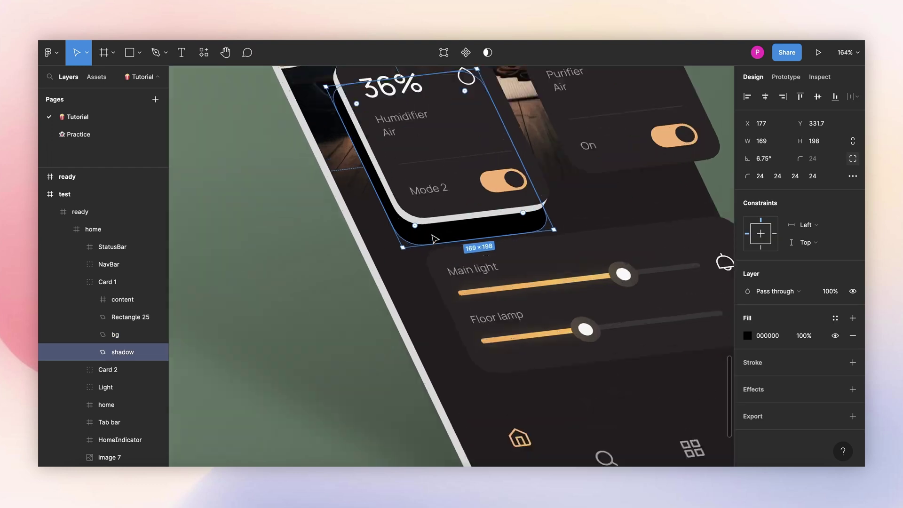
# Set Card 1's shadow fill to 50% opacity, apply a layer blur of 35, and readjust the fill opacity
pyautogui.click(805, 336)
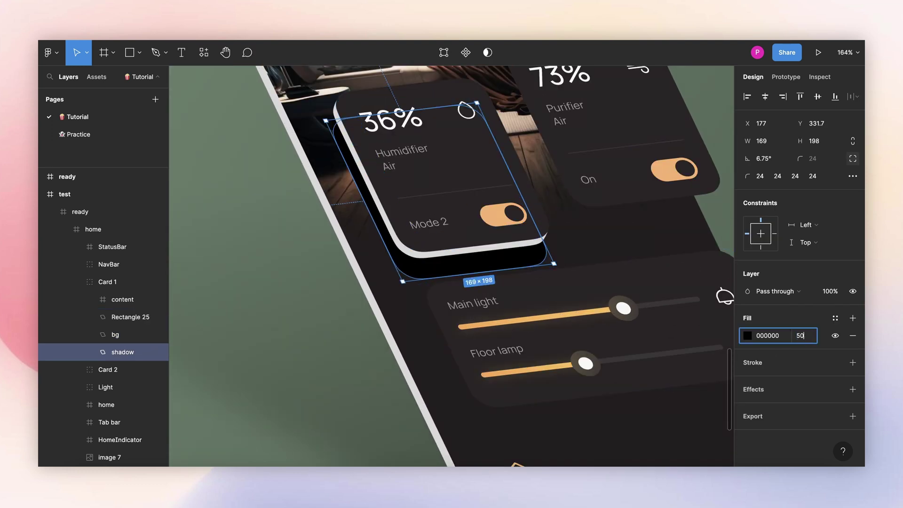
pyautogui.press('Return')
pyautogui.click(852, 389)
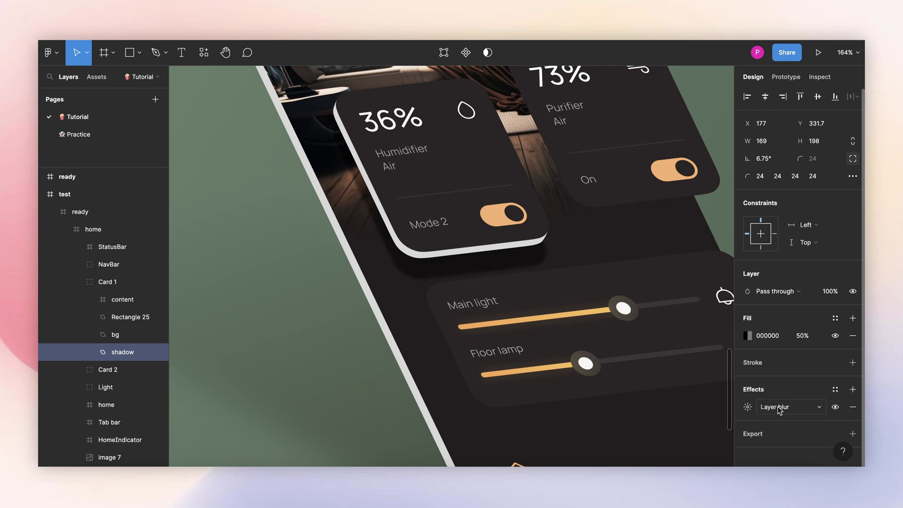
pyautogui.click(748, 408)
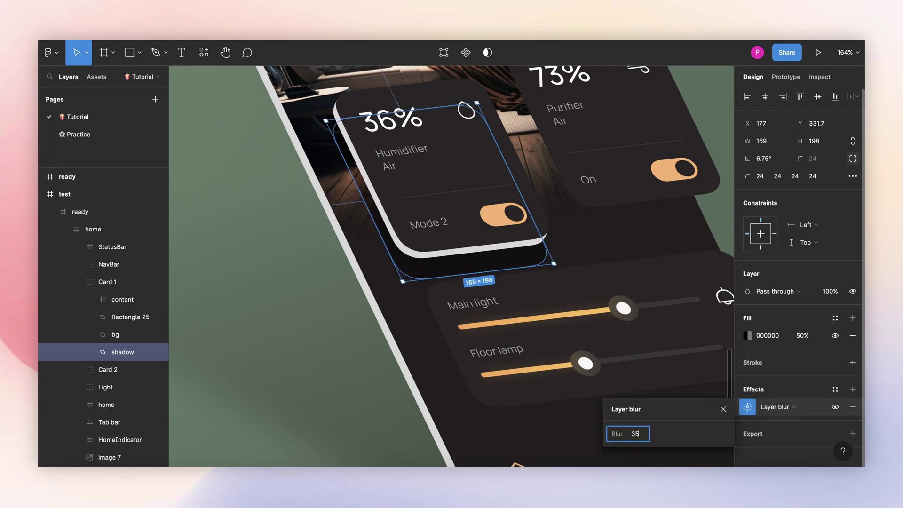
pyautogui.click(723, 409)
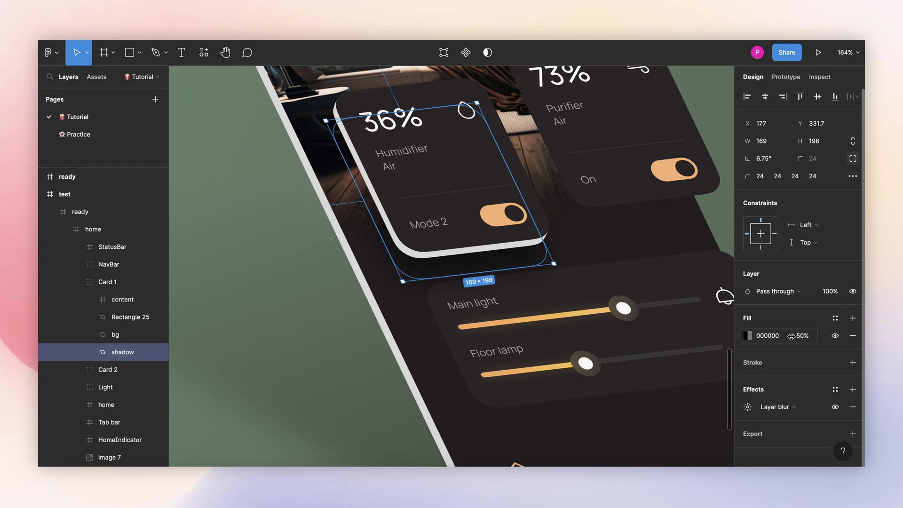
pyautogui.moveTo(792, 337); pyautogui.dragTo(801, 337)
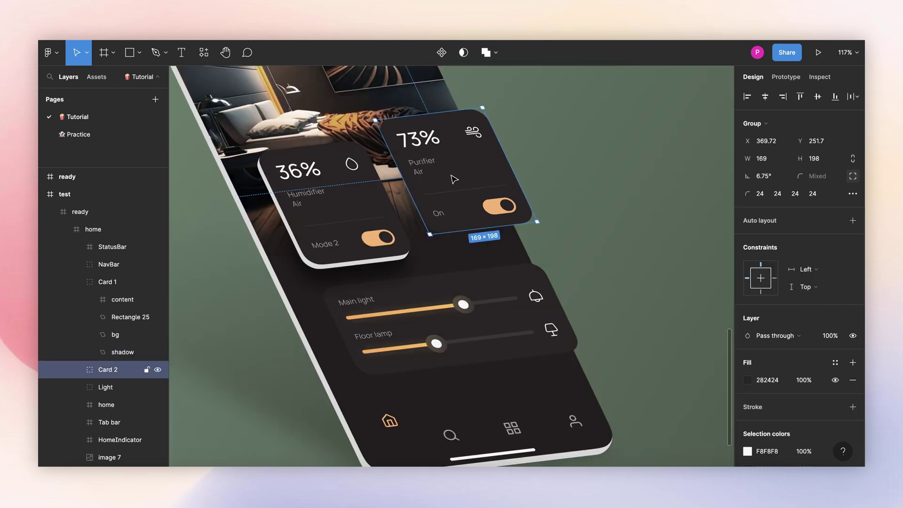
# Duplicate the bg rectangle inside the Card 2 group and rename the lower copy shadow
pyautogui.click(76, 369)
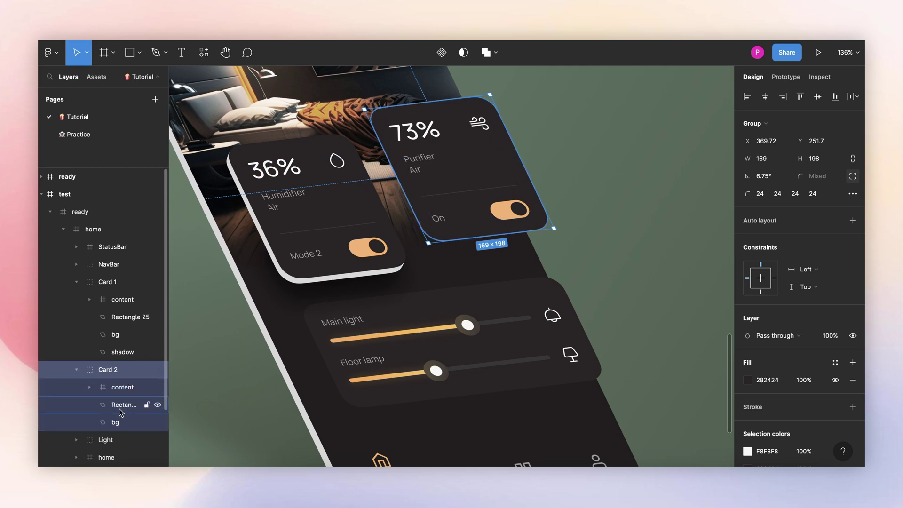
pyautogui.click(115, 439)
pyautogui.keyDown('shift'); pyautogui.click(117, 423); pyautogui.keyUp('shift')
# Offset Card 2's bg and shadow down to Y 260.7 and fill both with the sampled edge grey D9D9D9
pyautogui.scroll(5, 424, 200)
pyautogui.press('Down')
pyautogui.press('Down')
pyautogui.press('Down')
pyautogui.press('Down')
pyautogui.press('Down')
pyautogui.press('Down')
pyautogui.press('Down')
pyautogui.press('Down')
pyautogui.press('Down')
pyautogui.click(748, 363)
pyautogui.click(619, 351)
pyautogui.click(359, 312)
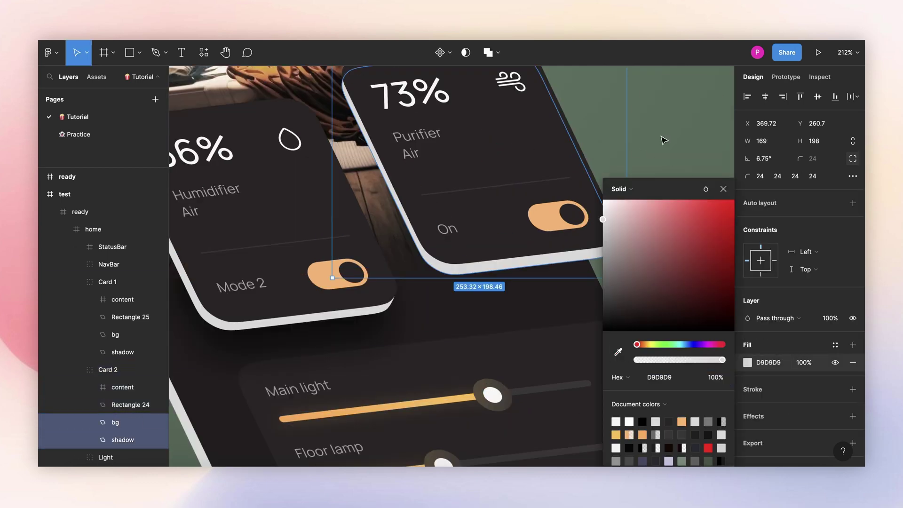
pyautogui.click(663, 139)
# Nudge Card 2's bg to X 364.72 and up to about Y 256 to form the card's light edge
pyautogui.click(517, 212)
pyautogui.click(116, 423)
pyautogui.press('Left')
pyautogui.press('Left')
pyautogui.press('Left')
pyautogui.press('Left')
pyautogui.press('Left')
pyautogui.press('Up')
pyautogui.press('Up')
pyautogui.press('Up')
pyautogui.press('Up')
pyautogui.press('Up')
pyautogui.scroll(-5, 280, 287)
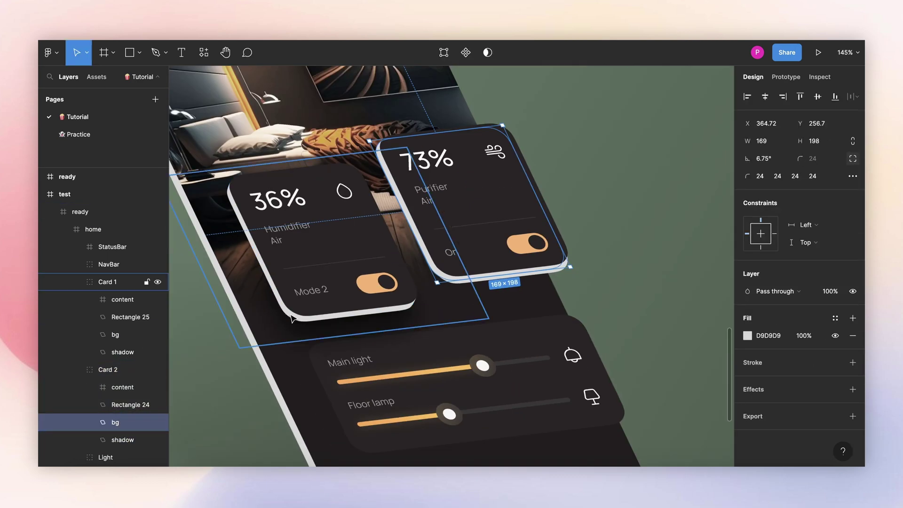
pyautogui.scroll(4, 321, 305)
pyautogui.press('Up')
# Fill Card 2's shadow rectangle with black 000000 and move it down to Y 300.7
pyautogui.click(123, 440)
pyautogui.click(748, 336)
pyautogui.moveTo(630, 282); pyautogui.dragTo(604, 343)
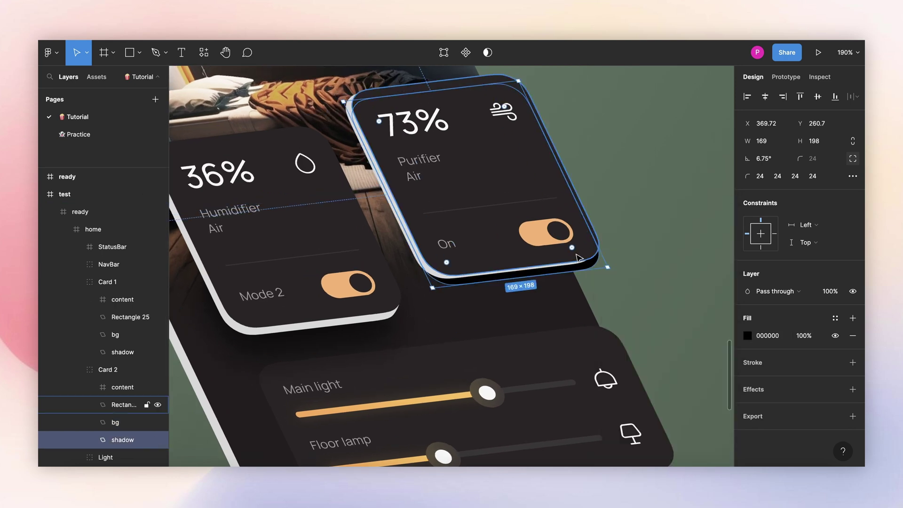
pyautogui.moveTo(509, 214); pyautogui.dragTo(495, 254)
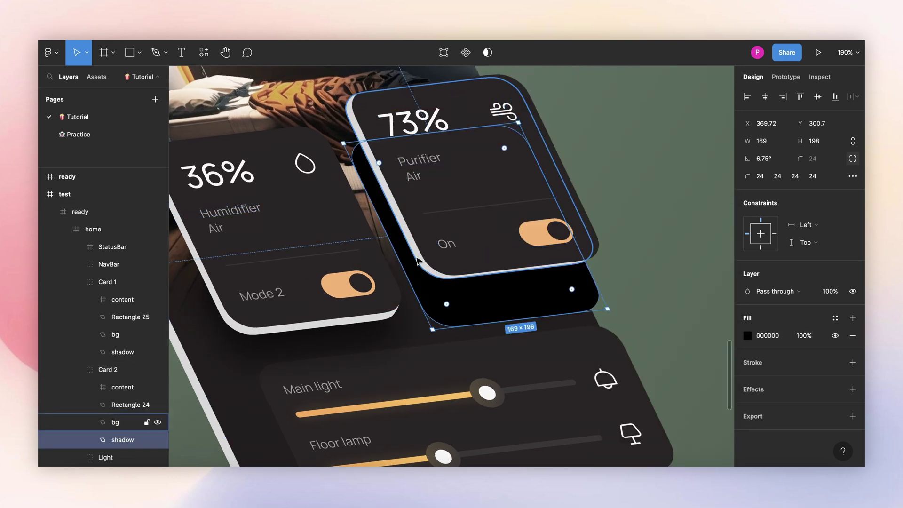
# Flatten Card 2's bg and reshape its upper-left corner point so the edge blends into the card
pyautogui.click(115, 422)
pyautogui.scroll(4, 444, 243)
pyautogui.scroll(-3, 445, 243)
pyautogui.scroll(4, 352, 139)
pyautogui.rightClick(132, 425)
pyautogui.click(155, 299)
pyautogui.press('Return')
pyautogui.scroll(8, 341, 151)
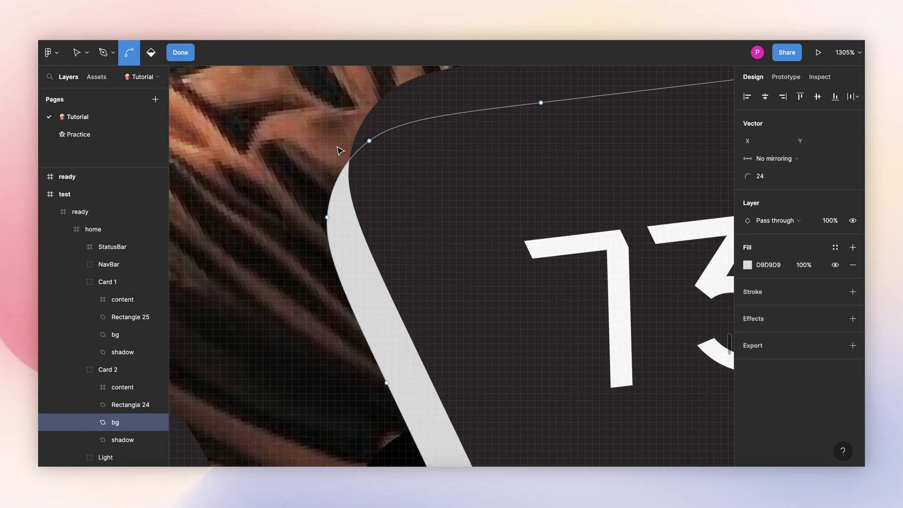
pyautogui.moveTo(368, 140); pyautogui.dragTo(381, 114)
pyautogui.scroll(-6, 367, 113)
pyautogui.scroll(8, 439, 219)
pyautogui.press('Escape')
# Set Card 2's shadow fill to 30% opacity and apply a layer blur to it
pyautogui.click(799, 335)
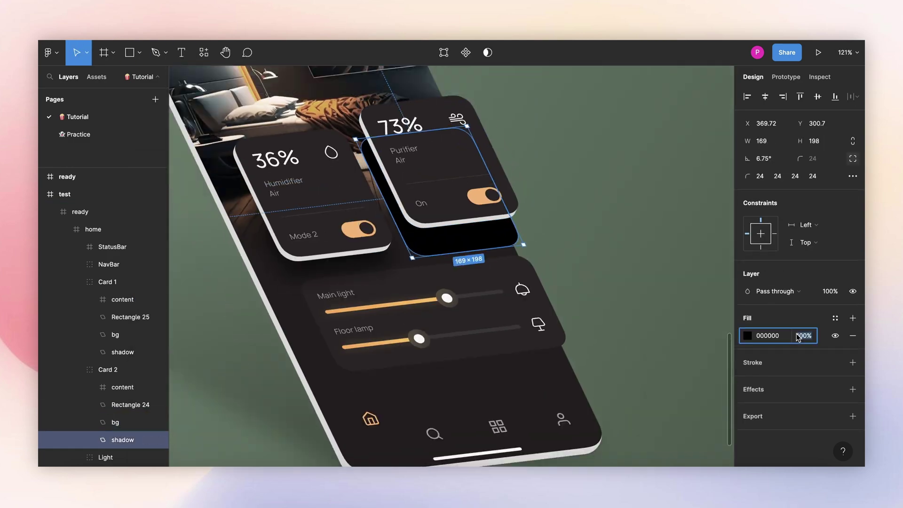
pyautogui.write('50')
pyautogui.press('Return')
pyautogui.click(853, 389)
pyautogui.click(781, 407)
pyautogui.click(781, 422)
pyautogui.click(749, 407)
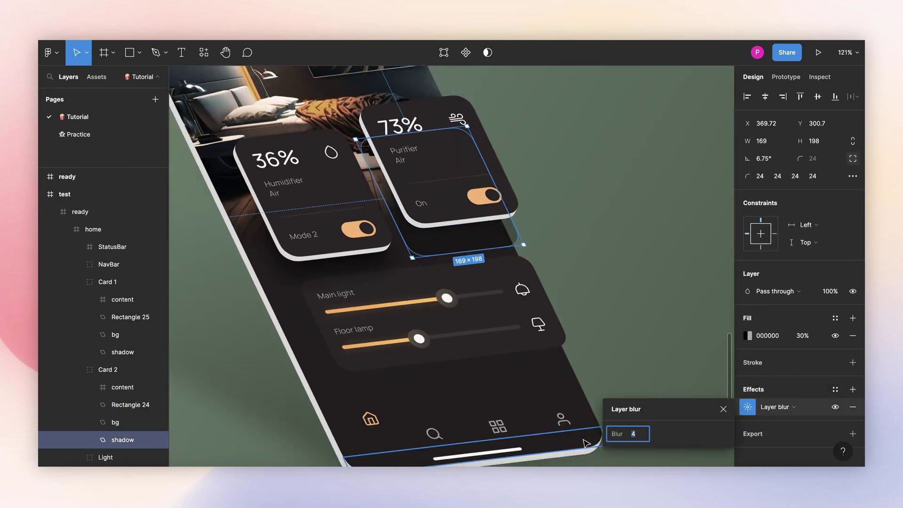
pyautogui.click(633, 281)
# Move the Light group up the layer order to directly below StatusBar
pyautogui.doubleClick(504, 287)
pyautogui.click(504, 287)
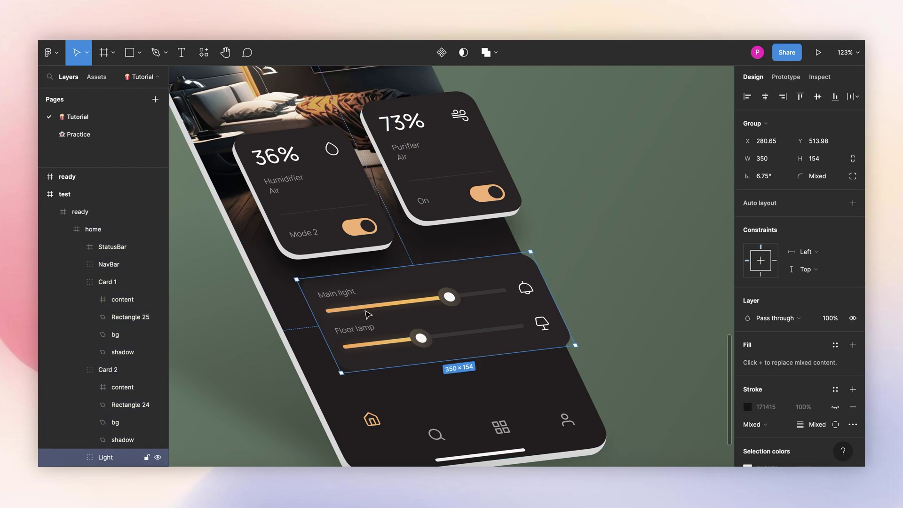
pyautogui.moveTo(76, 461); pyautogui.dragTo(93, 258)
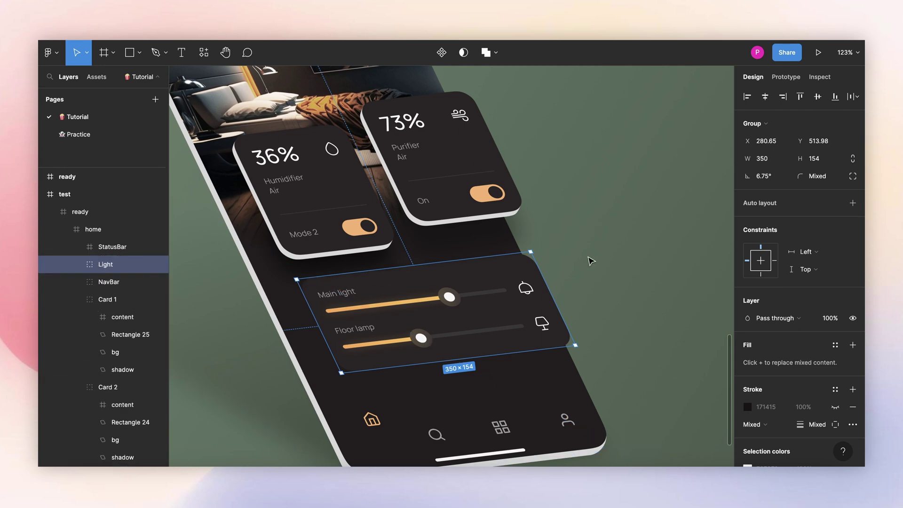
pyautogui.click(589, 257)
# Duplicate the bg rectangle inside the Light group and rename the lower copy shadow
pyautogui.doubleClick(428, 284)
pyautogui.doubleClick(428, 284)
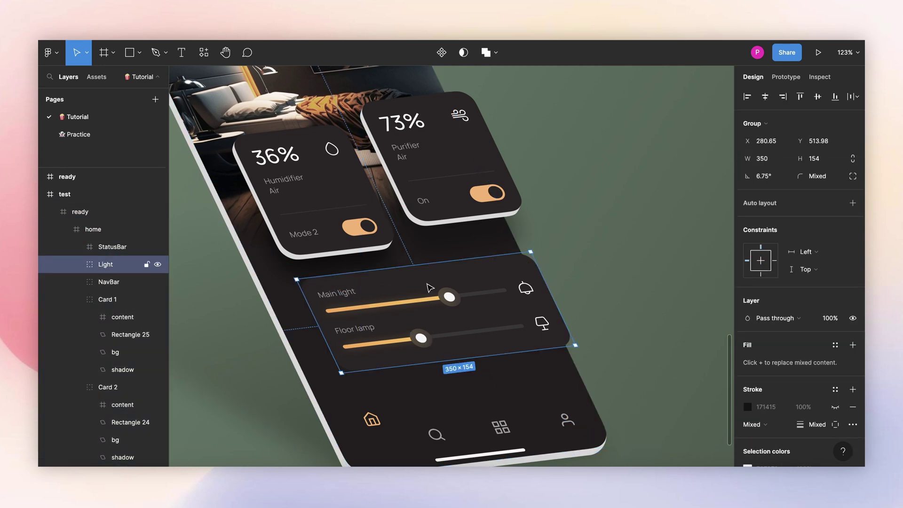
pyautogui.click(78, 265)
pyautogui.click(119, 337)
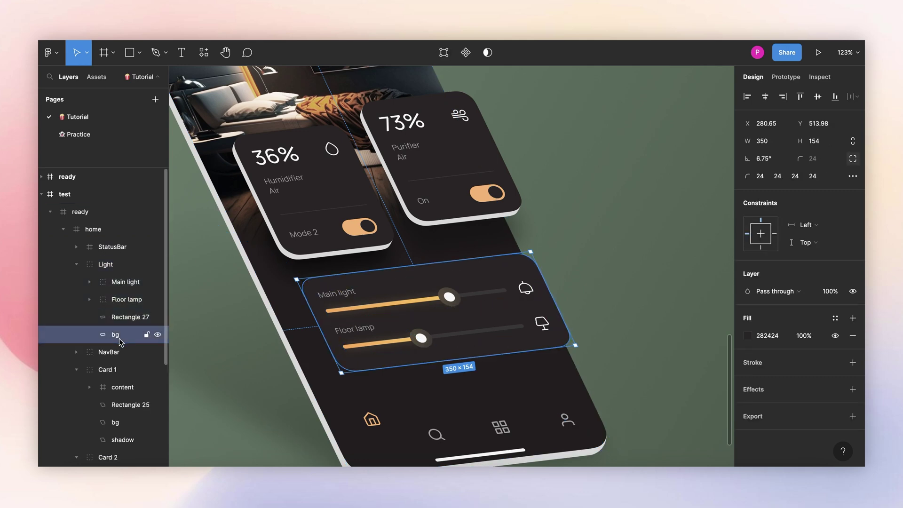
pyautogui.hotkey('ctrl', 'd')
pyautogui.doubleClick(115, 354)
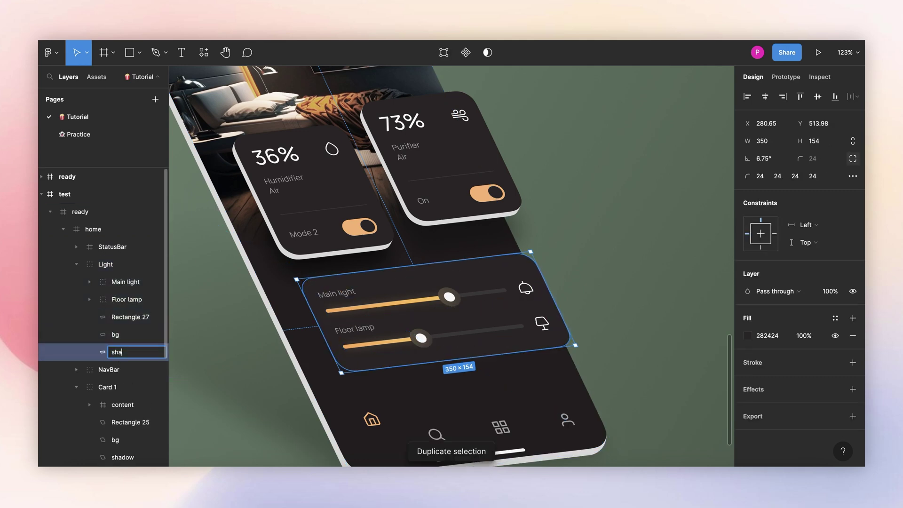
pyautogui.press('Return')
# Fill the Light group's shadow with 000000 and its bg with D9D9D9
pyautogui.click(748, 335)
pyautogui.write('000000')
pyautogui.press('Return')
pyautogui.click(115, 335)
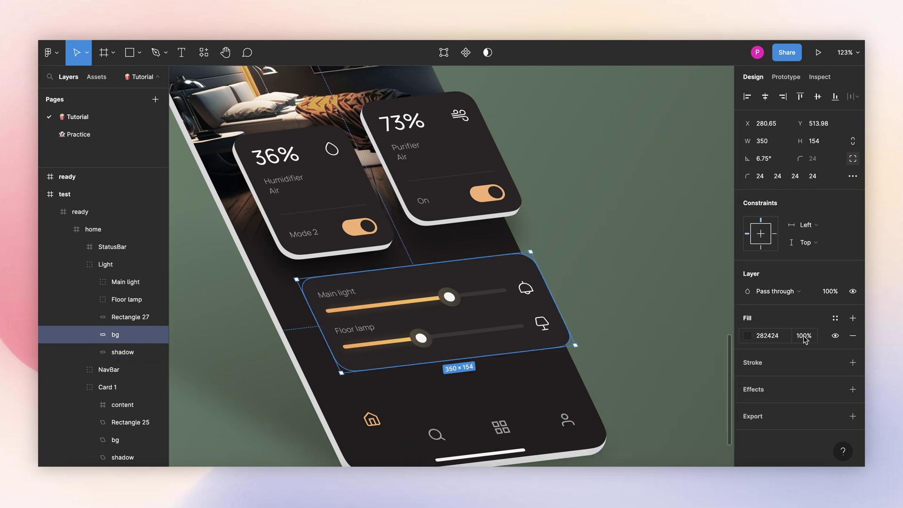
pyautogui.click(748, 336)
pyautogui.write('D9D9D9')
pyautogui.press('Return')
# Move the Light group's shadow rectangle down to Y 564.98
pyautogui.scroll(4, 371, 309)
pyautogui.keyDown('shift'); pyautogui.click(123, 353); pyautogui.keyUp('shift')
pyautogui.hotkey('shift', 'Down')
pyautogui.click(123, 352)
pyautogui.hotkey('shift', 'Down')
pyautogui.hotkey('shift', 'Down')
pyautogui.hotkey('shift', 'Down')
pyautogui.hotkey('shift', 'Down')
# Move the Light group's bg to X 277.65, Y 520.98, then flatten it and reshape its corner points to meet the card
pyautogui.click(115, 335)
pyautogui.scroll(2, 320, 377)
pyautogui.press('Up')
pyautogui.press('Up')
pyautogui.press('Up')
pyautogui.press('Left')
pyautogui.press('Left')
pyautogui.press('Left')
pyautogui.press('Right')
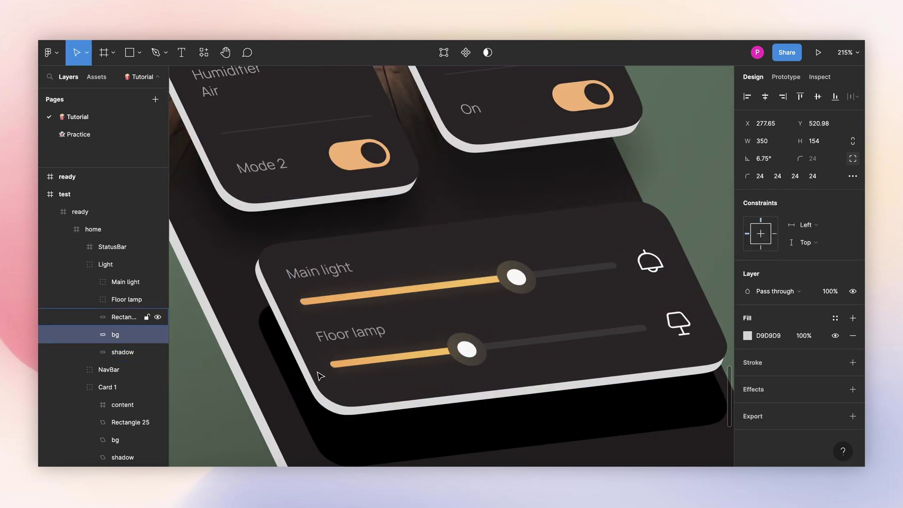
pyautogui.rightClick(134, 335)
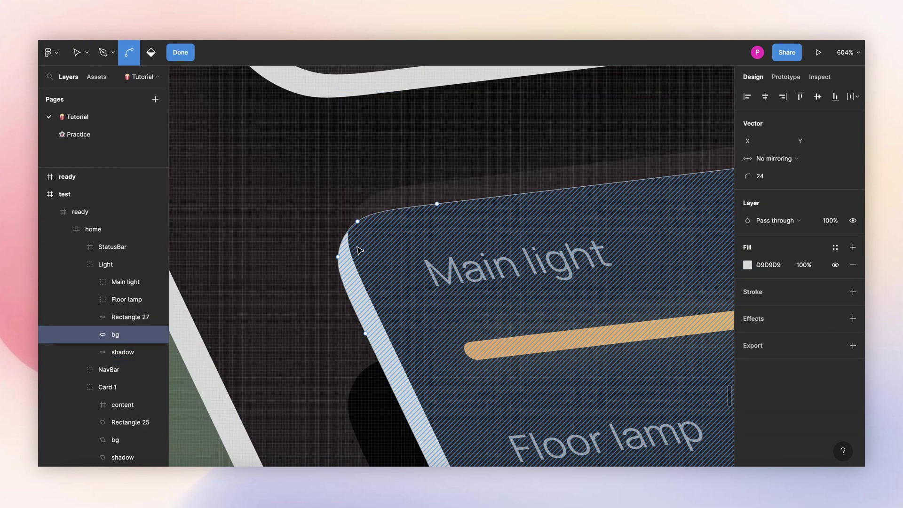
pyautogui.scroll(5, 370, 170)
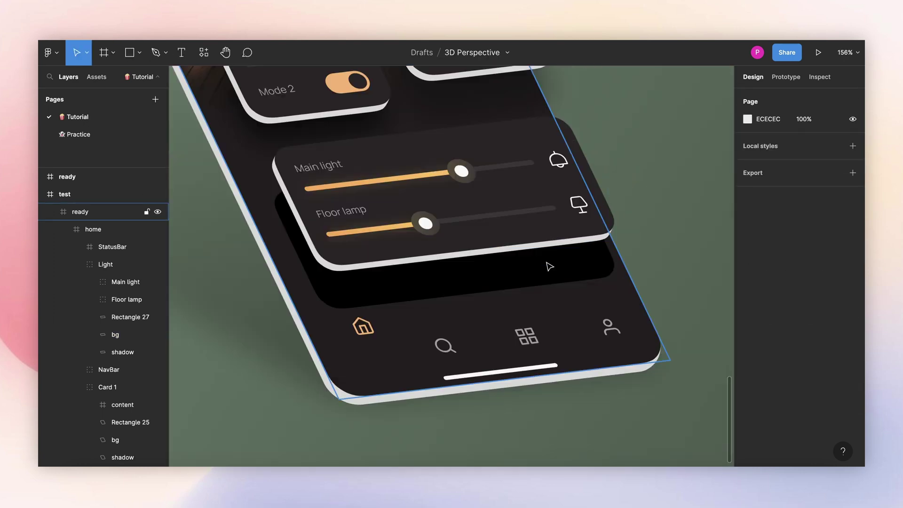
# Set the Light group's shadow fill to 60% opacity and apply a layer blur of 35
pyautogui.click(803, 335)
pyautogui.click(853, 389)
pyautogui.click(747, 405)
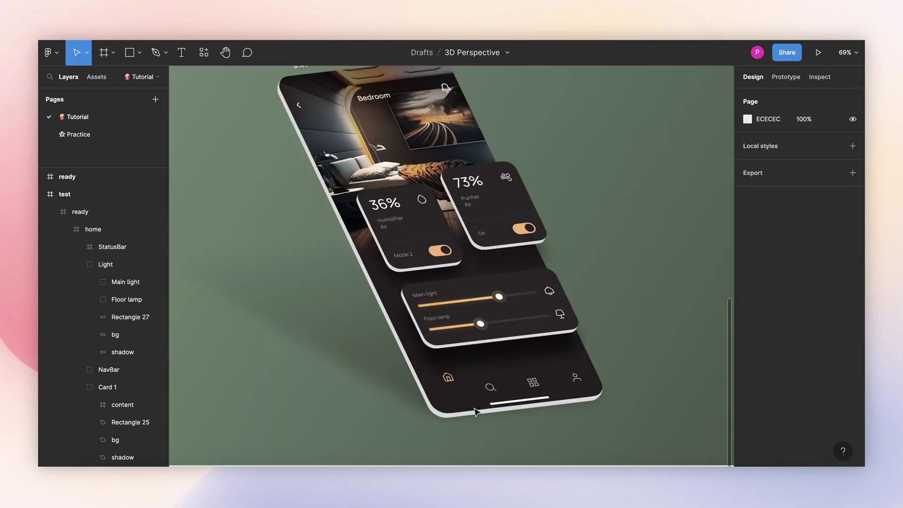
# Duplicate the orange home icon at the phone's bottom and move the copy down to Y 746.66
pyautogui.scroll(5, 475, 412)
pyautogui.click(414, 348)
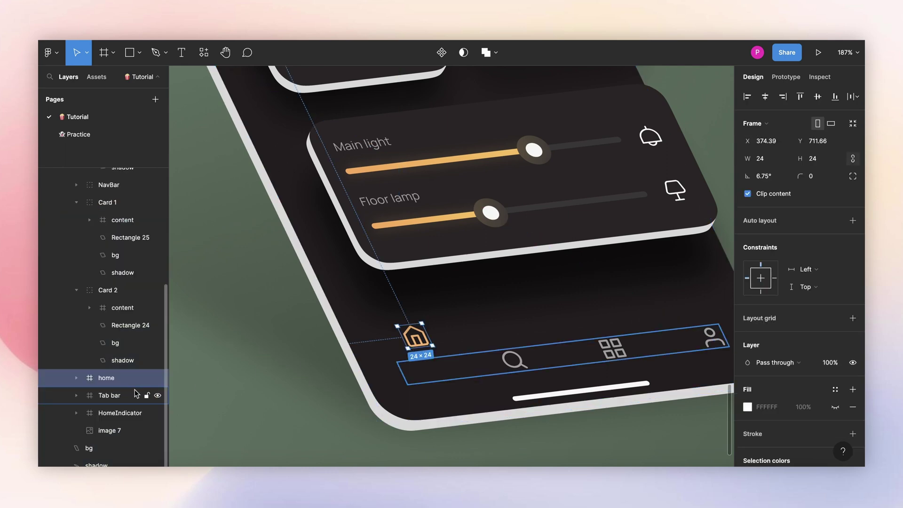
pyautogui.hotkey('ctrl', 'd')
pyautogui.moveTo(402, 339); pyautogui.dragTo(404, 377)
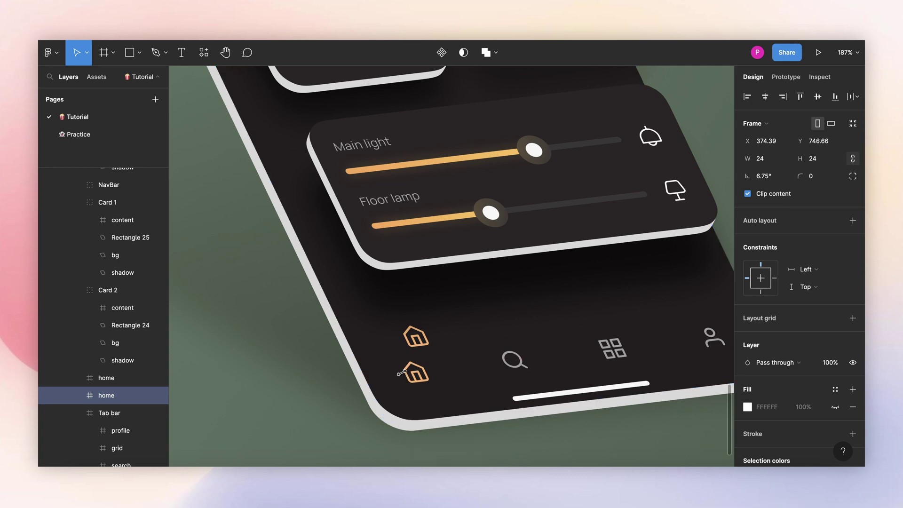
# Recolor the lower home icon copy from orange to 000000
pyautogui.scroll(-3, 771, 389)
pyautogui.click(747, 397)
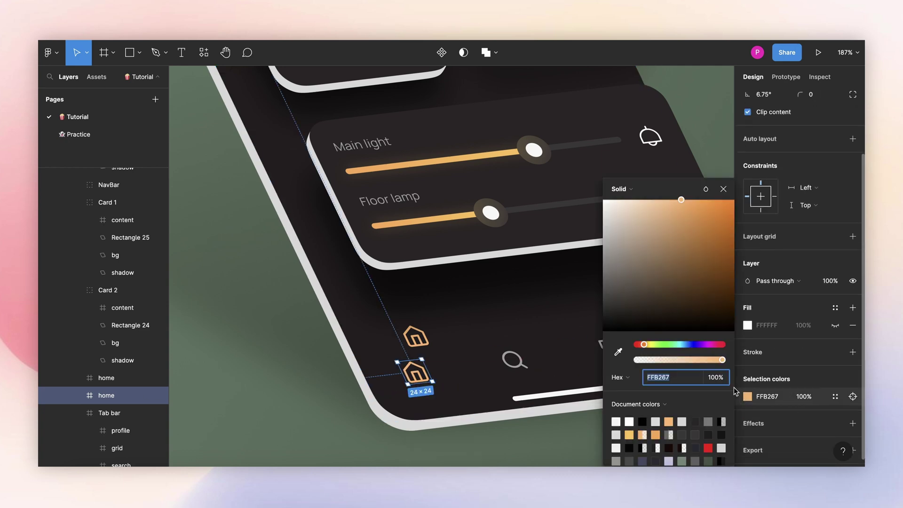
pyautogui.moveTo(625, 311); pyautogui.dragTo(602, 331)
pyautogui.click(723, 189)
# Add a layer blur to the black home icon copy and leave it without a stroke, reducing its color opacity to 42%
pyautogui.click(853, 424)
pyautogui.click(776, 424)
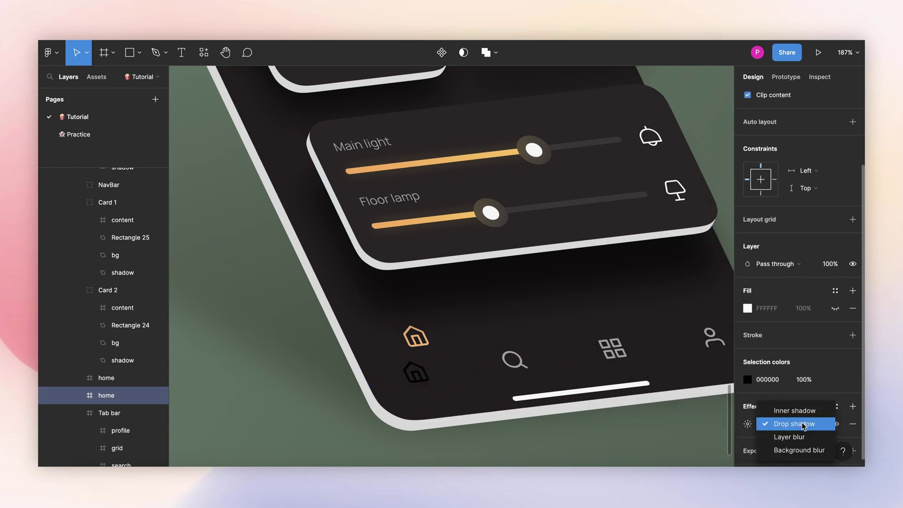
pyautogui.click(783, 436)
pyautogui.click(801, 336)
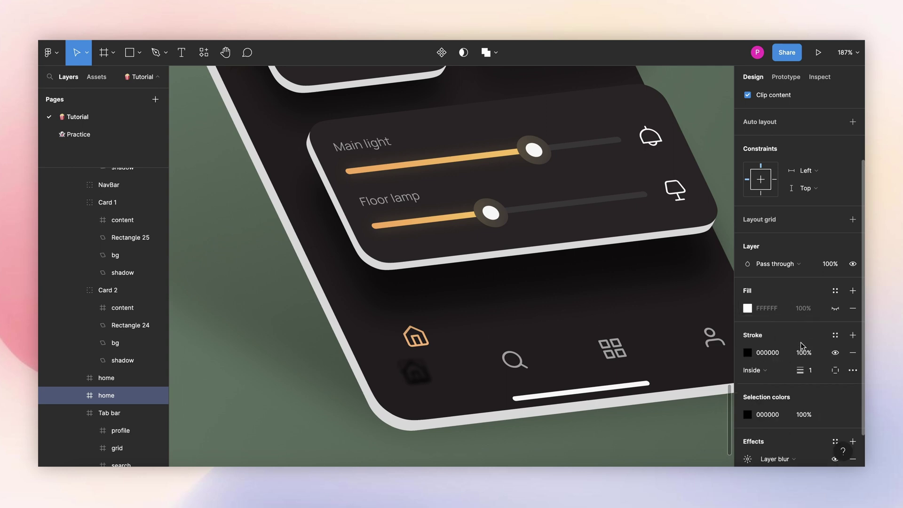
pyautogui.click(852, 353)
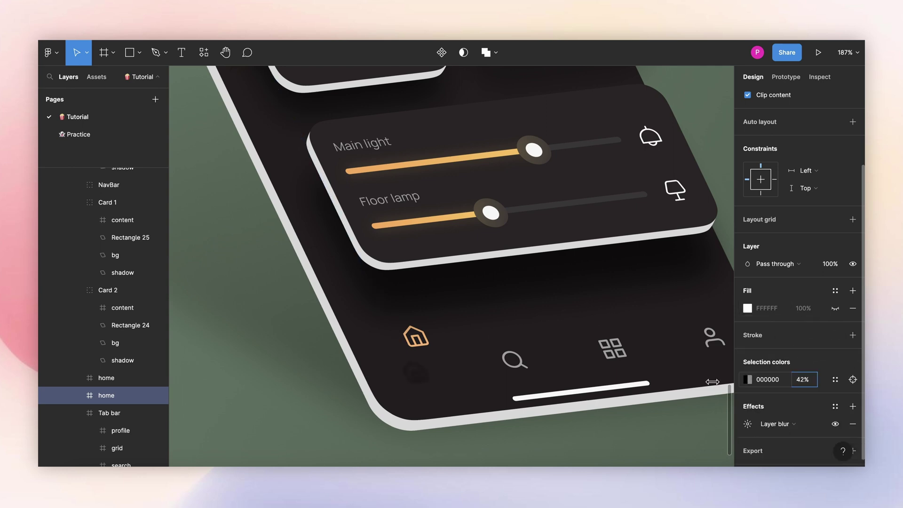
# Fill the phone's bg shape with 000000
pyautogui.scroll(-5, 385, 335)
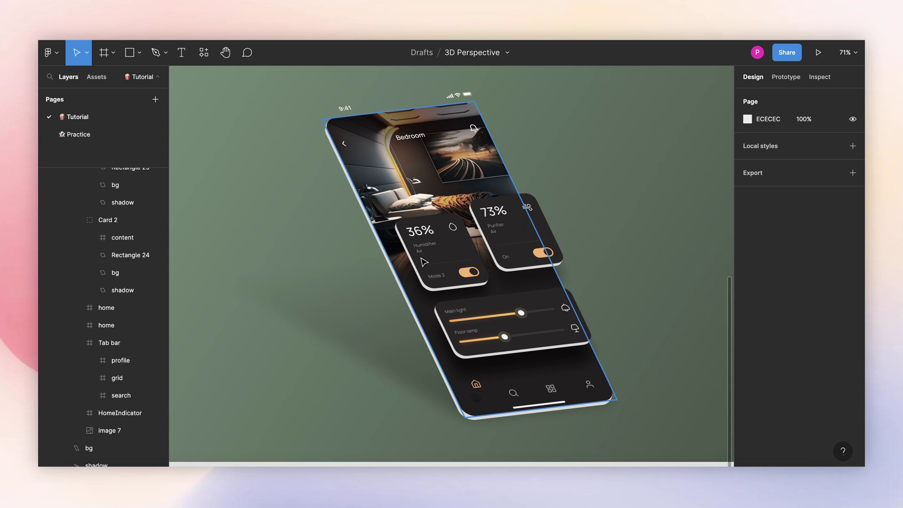
pyautogui.keyDown('ctrl'); pyautogui.scroll(2, 434, 257); pyautogui.keyUp('ctrl')
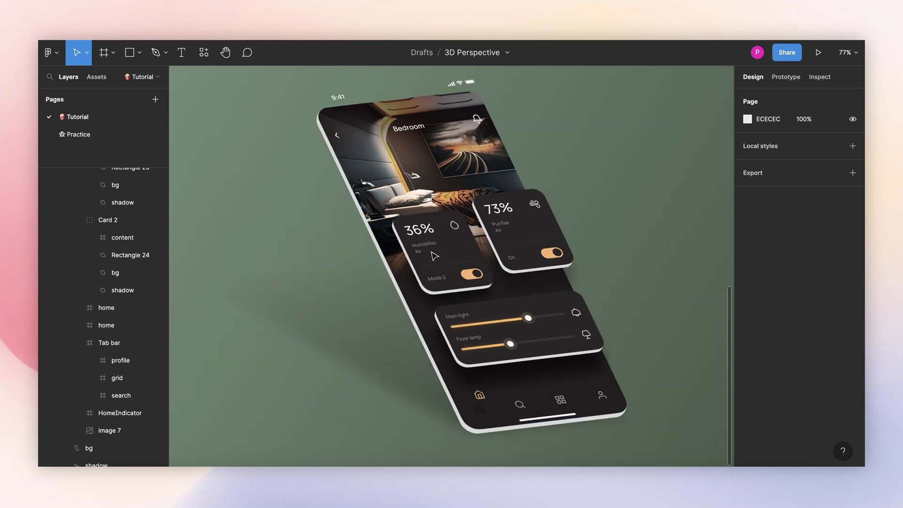
pyautogui.click(388, 279)
pyautogui.click(747, 318)
pyautogui.write('000000')
pyautogui.press('Return')
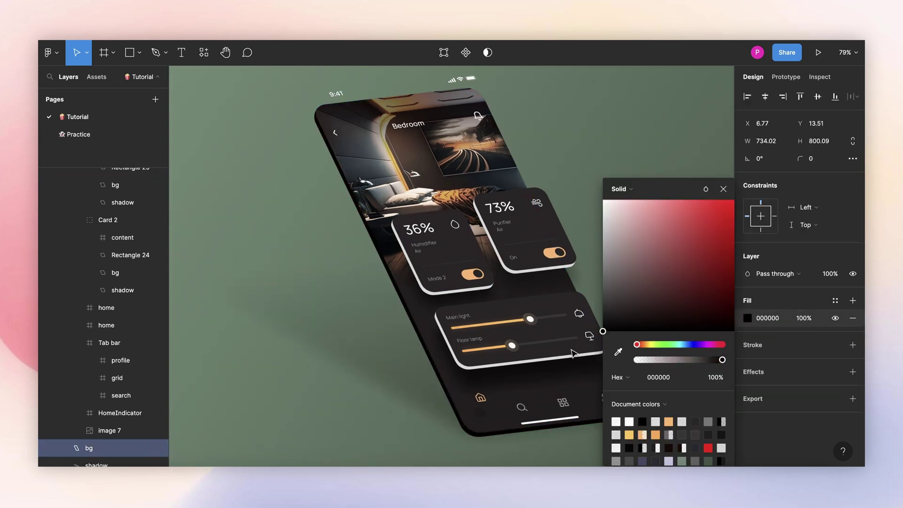
pyautogui.press('Escape')
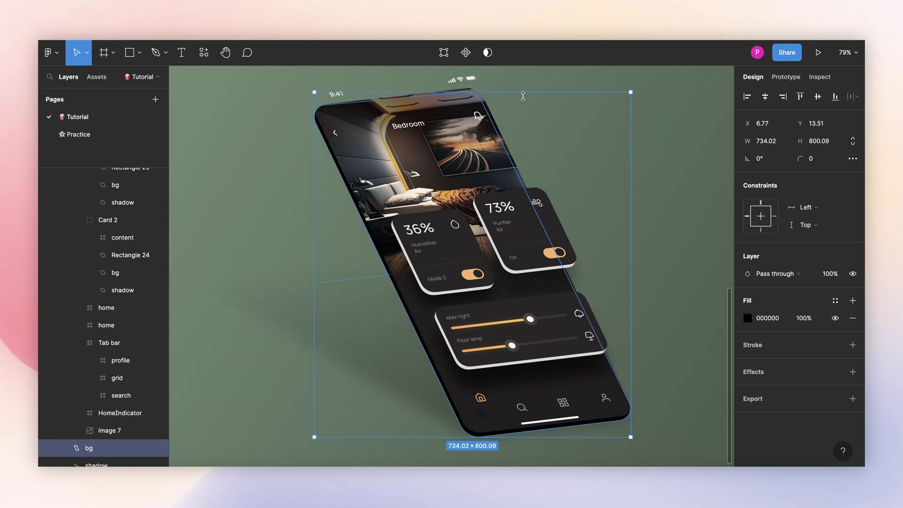
# Change the phone bg's fill to a linear gradient and angle it along the phone's length
pyautogui.click(749, 326)
pyautogui.click(749, 319)
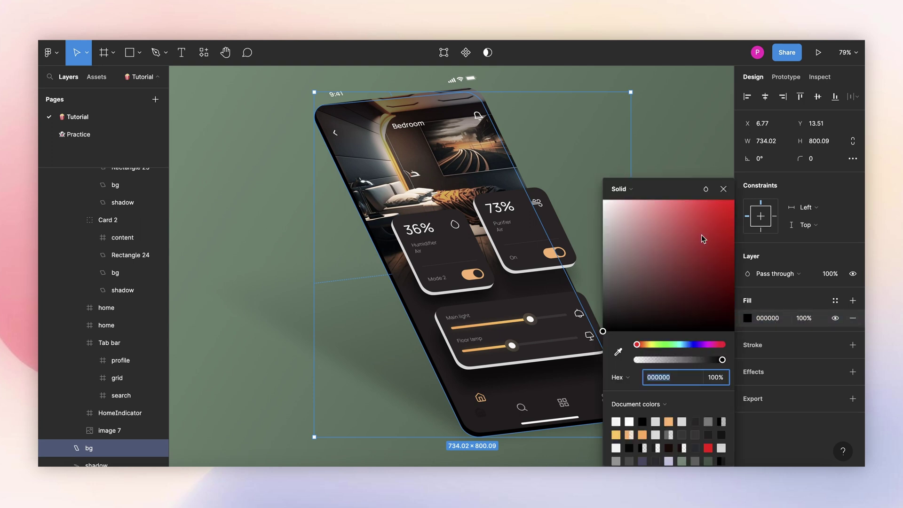
pyautogui.click(619, 186)
pyautogui.click(623, 202)
pyautogui.moveTo(484, 91); pyautogui.dragTo(408, 96)
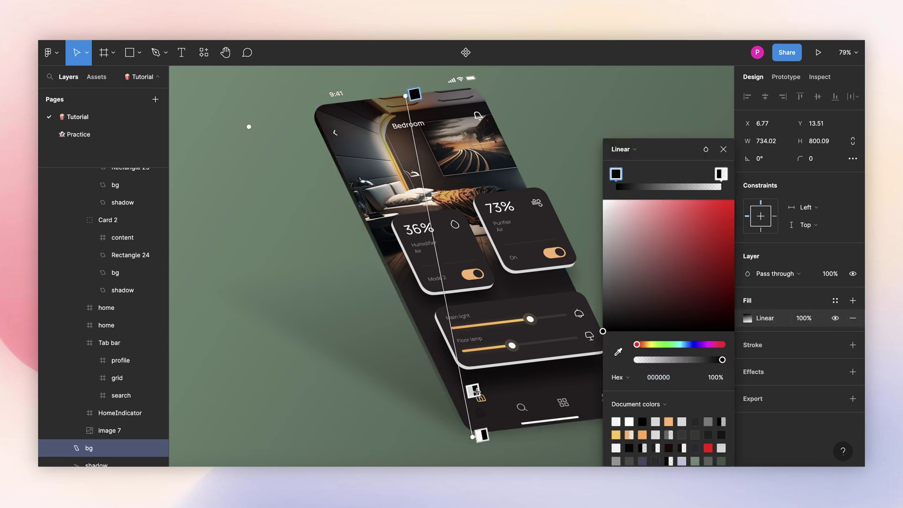
pyautogui.moveTo(473, 437); pyautogui.dragTo(562, 422)
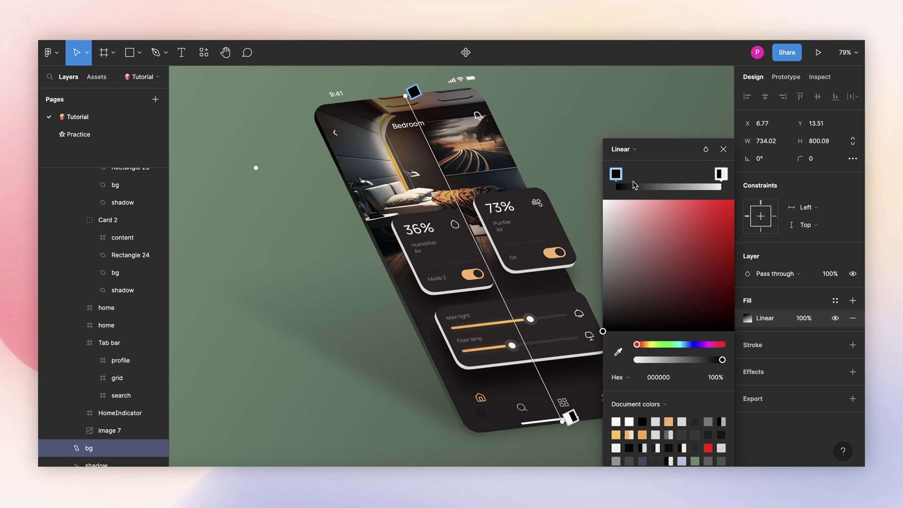
# Make the phone bg's gradient fully opaque, running from 434343 at the upper end to 000000 at the lower end
pyautogui.moveTo(621, 178); pyautogui.dragTo(588, 180)
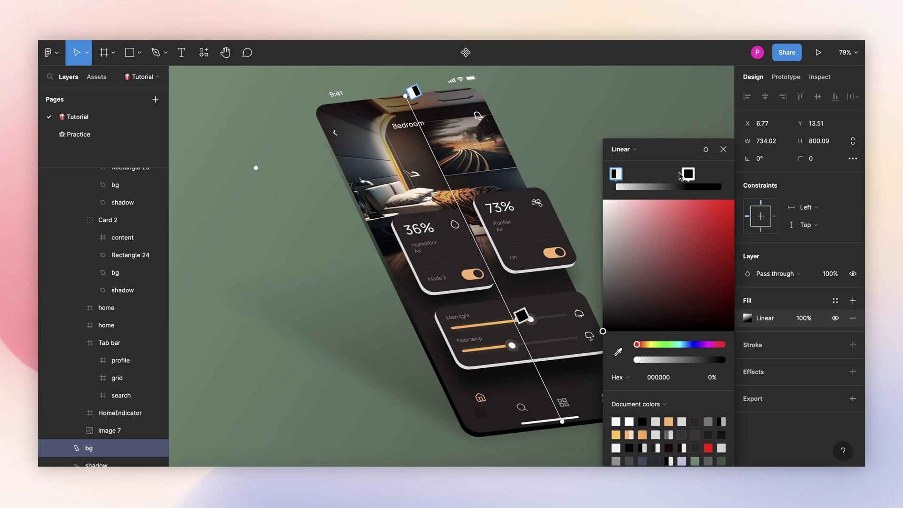
pyautogui.moveTo(684, 174); pyautogui.dragTo(745, 173)
pyautogui.click(615, 174)
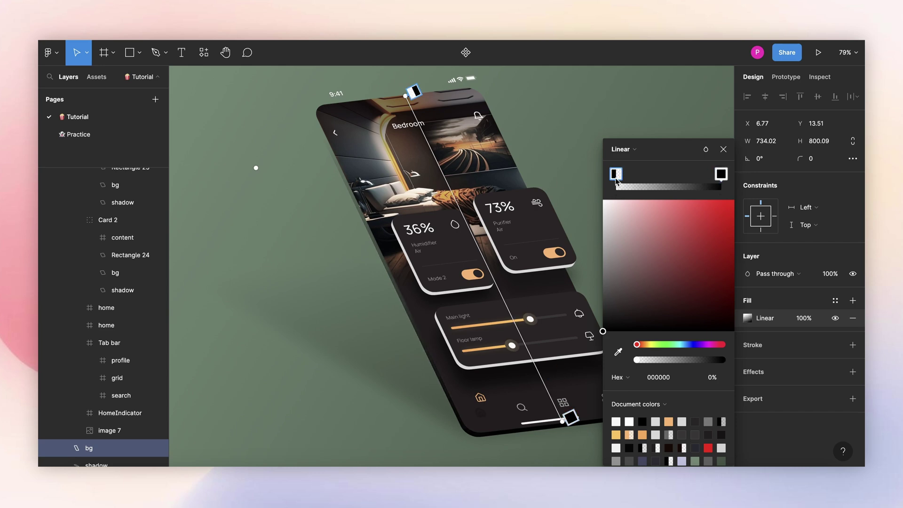
pyautogui.moveTo(637, 360); pyautogui.dragTo(738, 359)
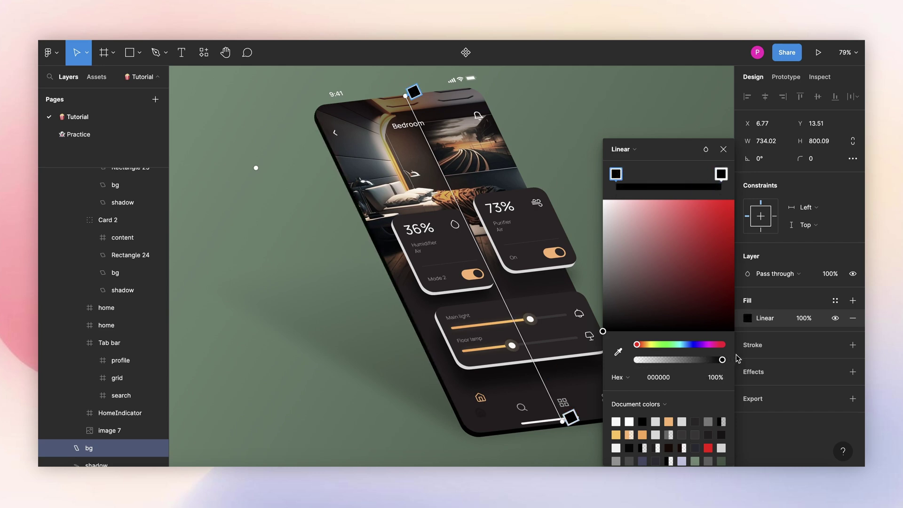
pyautogui.moveTo(613, 324); pyautogui.dragTo(587, 297)
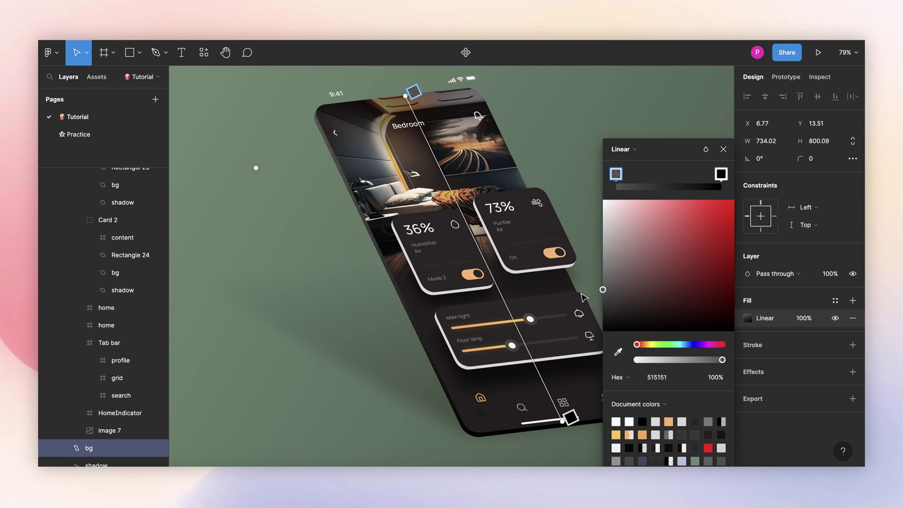
pyautogui.moveTo(583, 297); pyautogui.dragTo(584, 301)
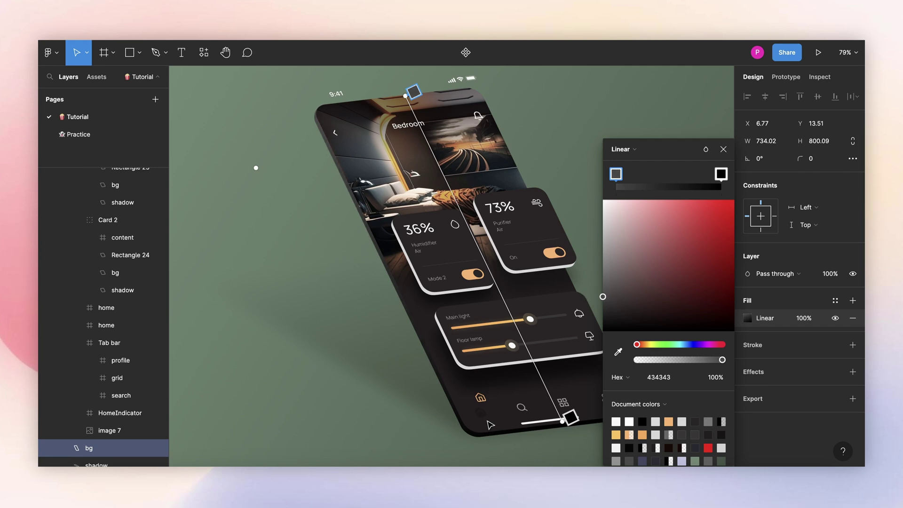
# Add two stops near the gradient's black end, color them 282828 and 484848, and darken the phone bg gradient's first stop
pyautogui.scroll(-1, 488, 406)
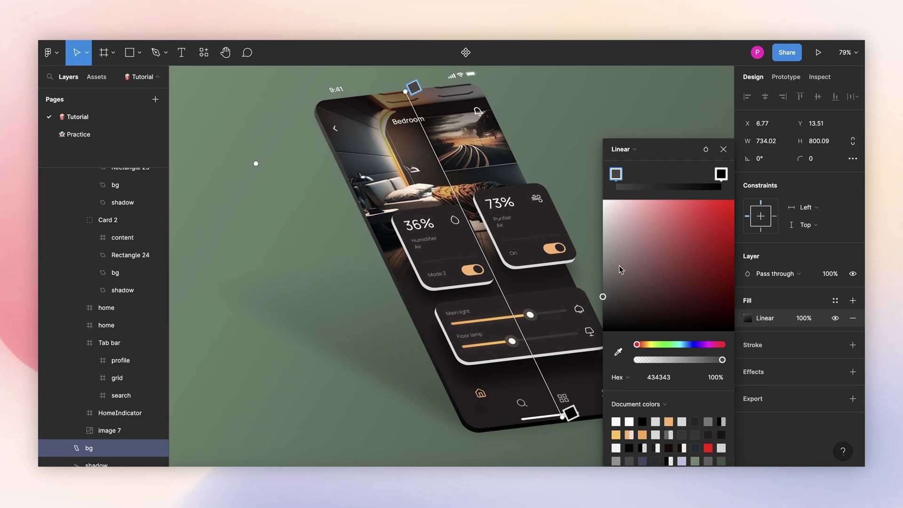
pyautogui.click(711, 188)
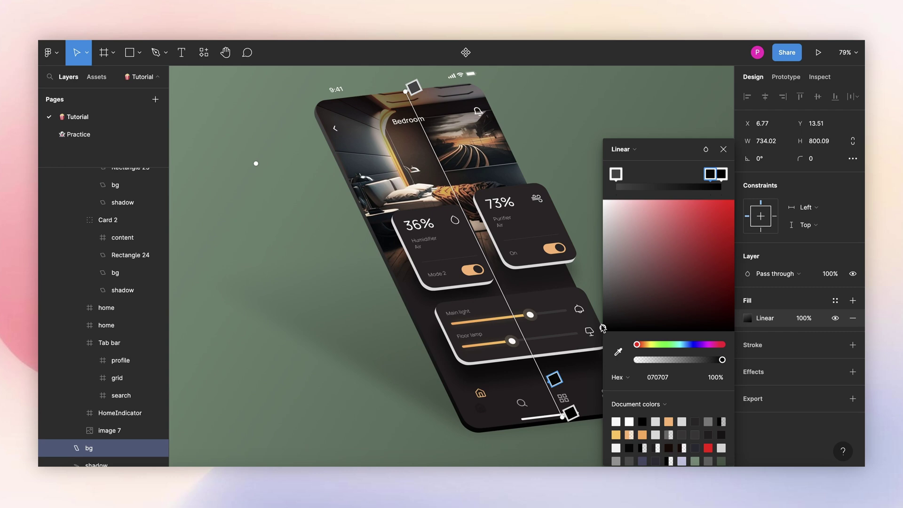
pyautogui.moveTo(603, 328); pyautogui.dragTo(580, 302)
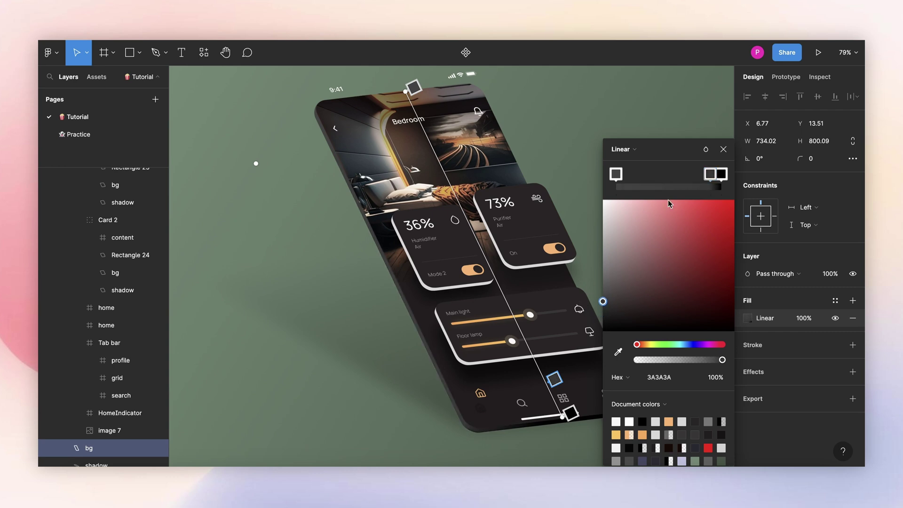
pyautogui.click(700, 187)
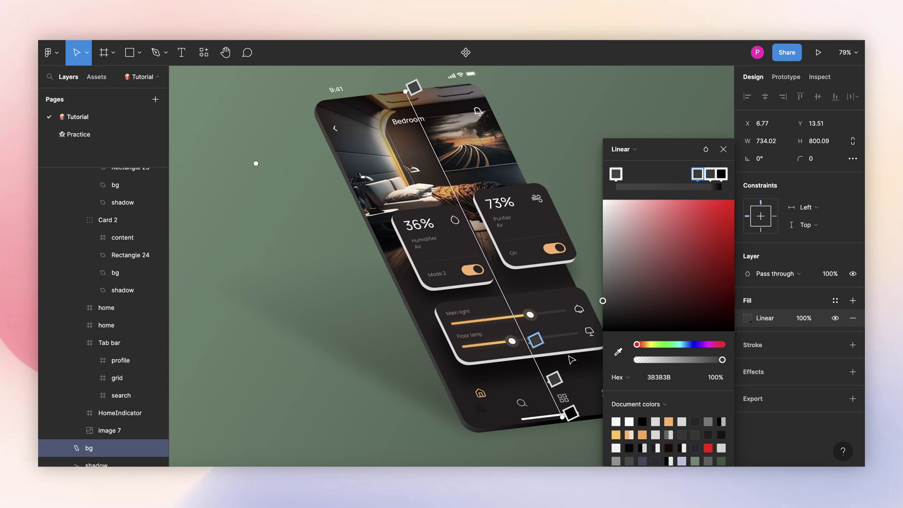
pyautogui.moveTo(602, 310); pyautogui.dragTo(600, 314)
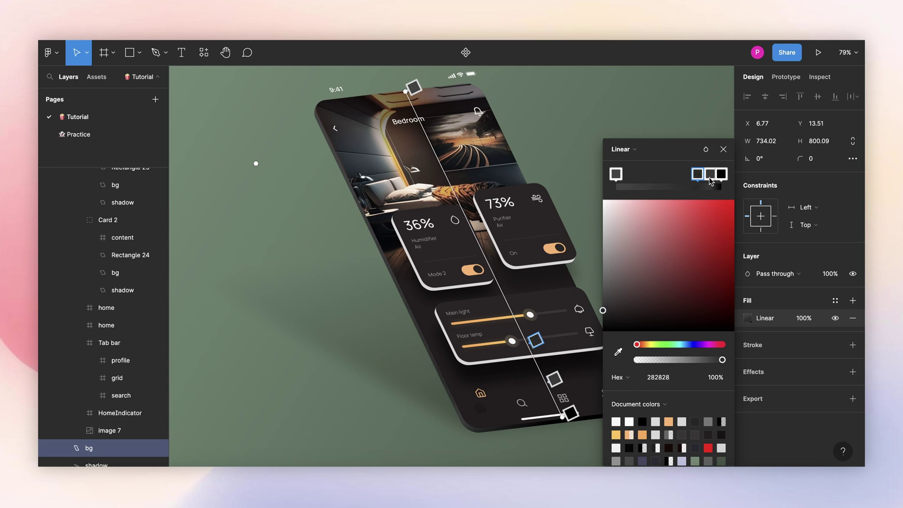
pyautogui.click(710, 177)
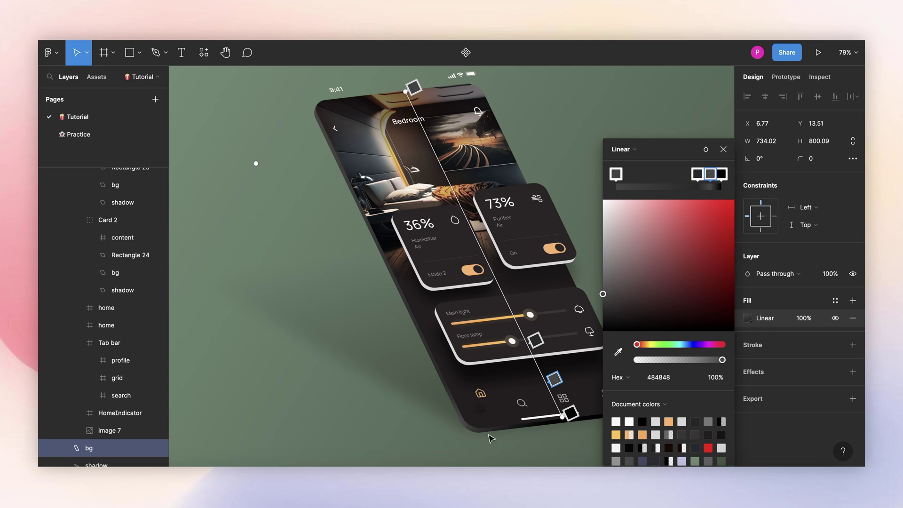
pyautogui.click(616, 175)
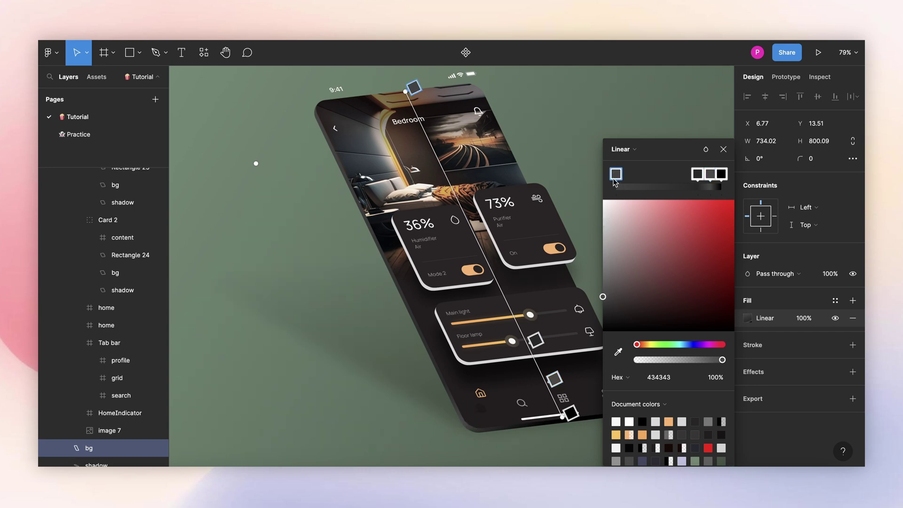
pyautogui.moveTo(600, 303); pyautogui.dragTo(596, 309)
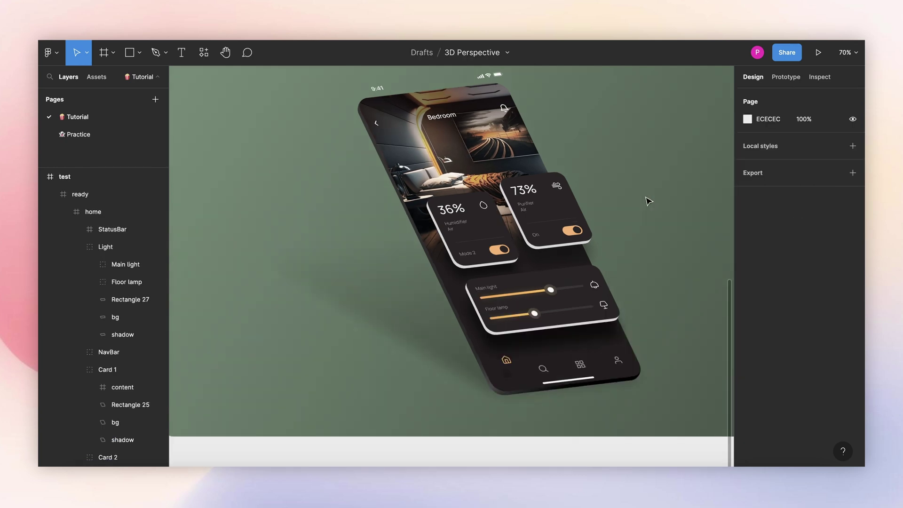
# Change the Humidifier card's bg fill to a linear gradient and angle it diagonally down the card
pyautogui.scroll(3, 645, 251)
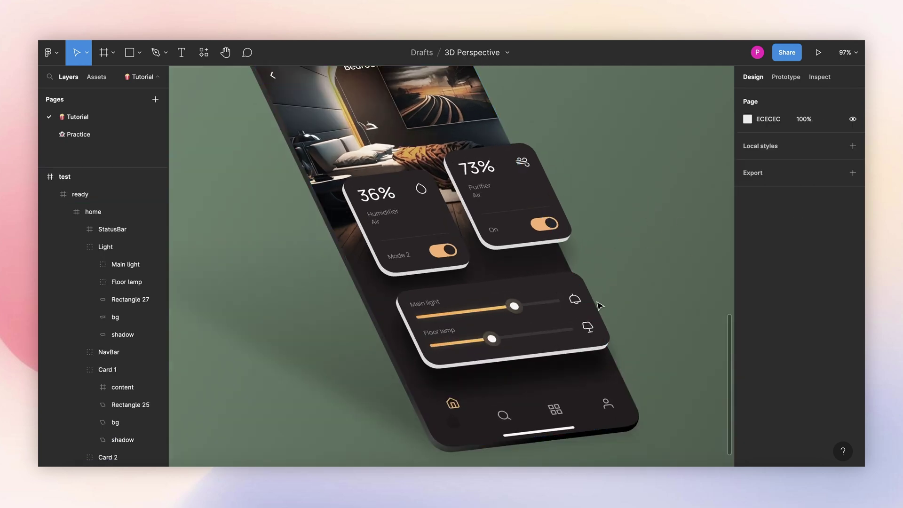
pyautogui.scroll(3, 409, 268)
pyautogui.scroll(2, 409, 268)
pyautogui.keyDown('super'); pyautogui.click(388, 277); pyautogui.keyUp('super')
pyautogui.keyDown('super'); pyautogui.click(384, 283); pyautogui.keyUp('super')
pyautogui.click(747, 318)
pyautogui.click(623, 189)
pyautogui.click(624, 201)
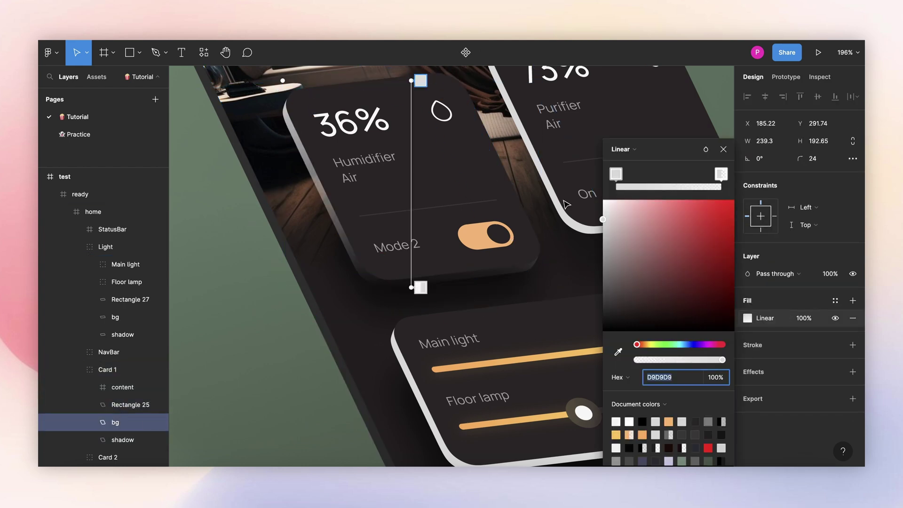
pyautogui.moveTo(412, 288); pyautogui.dragTo(489, 266)
pyautogui.moveTo(411, 80); pyautogui.dragTo(382, 81)
# Color the Humidifier card bg's gradient from 727272 to an opaque near-black end stop
pyautogui.moveTo(602, 220); pyautogui.dragTo(598, 262)
pyautogui.click(721, 175)
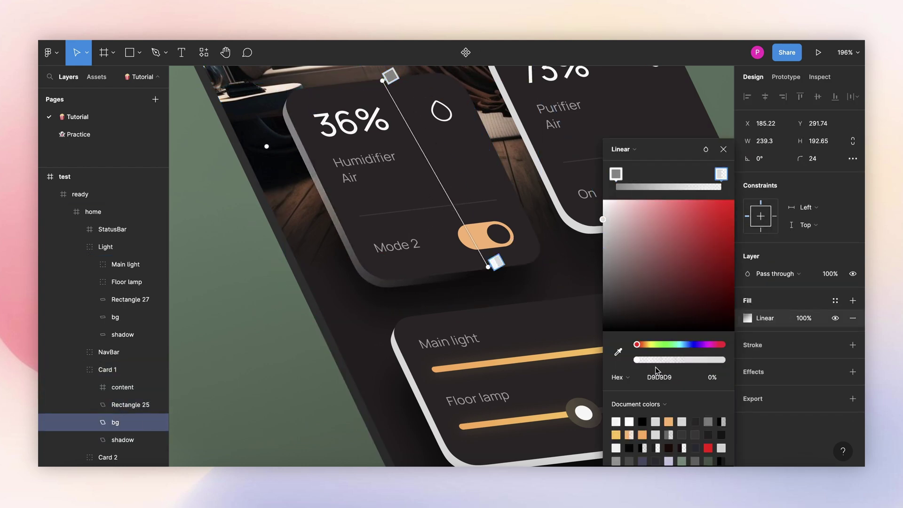
pyautogui.moveTo(636, 360); pyautogui.dragTo(749, 348)
pyautogui.moveTo(631, 278); pyautogui.dragTo(582, 328)
pyautogui.click(617, 174)
pyautogui.moveTo(603, 263); pyautogui.dragTo(602, 274)
# Add two dark gray stops near the black end of the Humidifier card bg's gradient and darken its first stop
pyautogui.moveTo(715, 186); pyautogui.dragTo(707, 177)
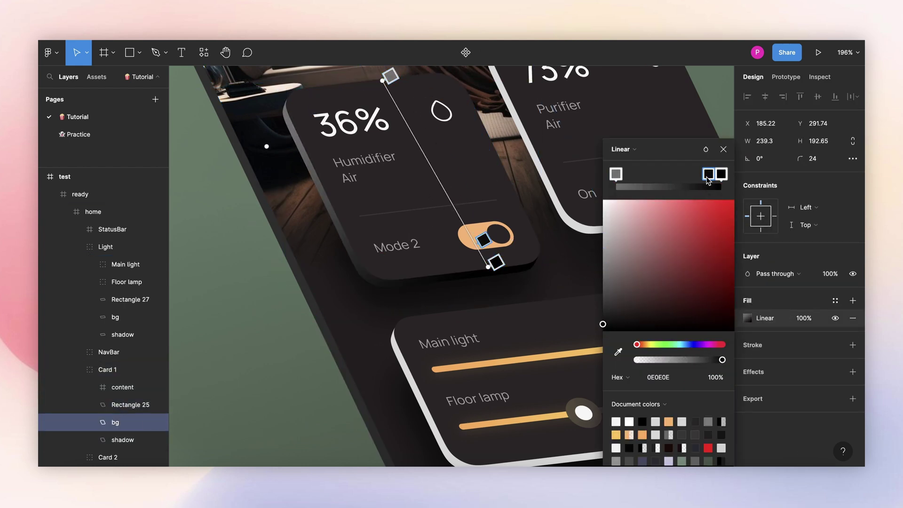
pyautogui.moveTo(605, 324)
pyautogui.mouseDown()
pyautogui.moveTo(590, 320)
pyautogui.moveTo(602, 310)
pyautogui.mouseUp()
pyautogui.click(697, 186)
pyautogui.moveTo(696, 175); pyautogui.dragTo(704, 177)
pyautogui.click(616, 174)
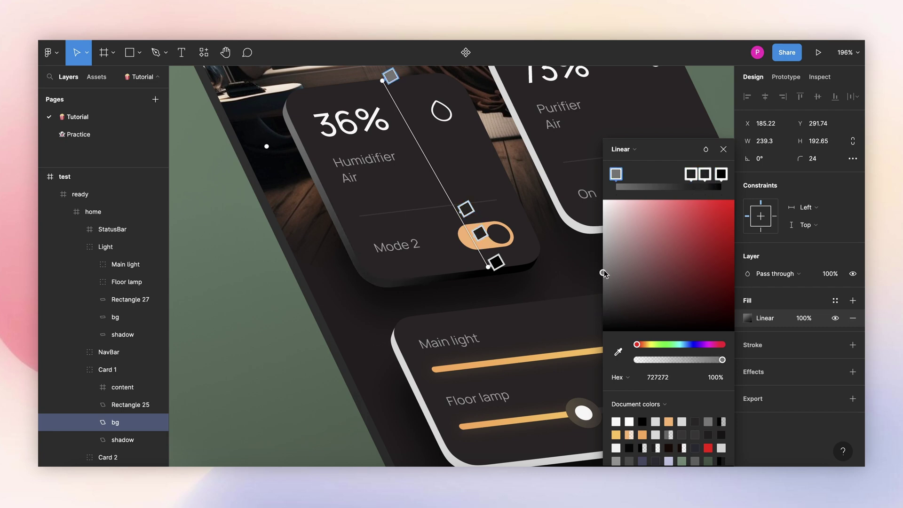
pyautogui.moveTo(603, 274); pyautogui.dragTo(603, 294)
pyautogui.click(724, 149)
# Copy the gradient fill from the Humidifier card's bg and apply it to the Purifier card's bg
pyautogui.scroll(-3, 485, 165)
pyautogui.click(301, 240)
pyautogui.scroll(4, 468, 214)
pyautogui.doubleClick(289, 205)
pyautogui.click(116, 422)
pyautogui.click(740, 321)
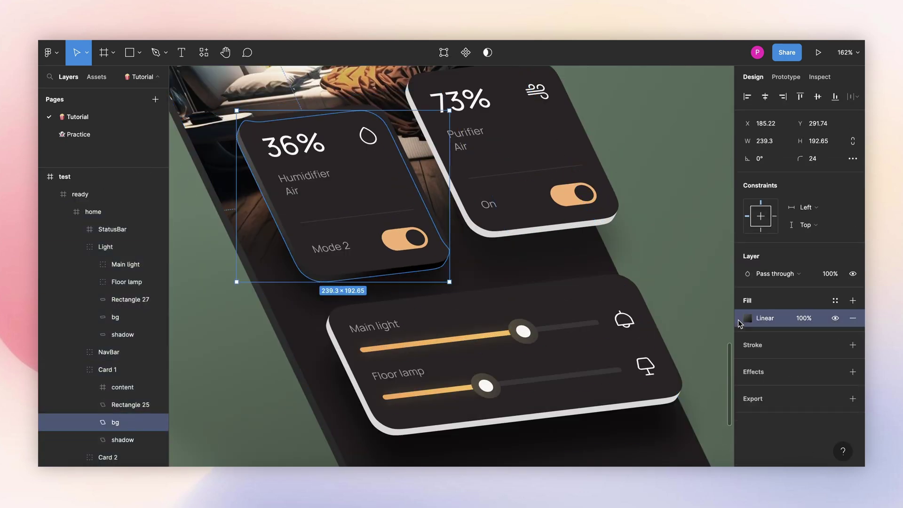
pyautogui.click(527, 165)
pyautogui.scroll(-1, 117, 399)
pyautogui.click(117, 420)
pyautogui.click(738, 317)
pyautogui.press('super+v')
pyautogui.click(654, 194)
# Replace the Light group bg's fill with the copied gradient
pyautogui.scroll(-3, 655, 194)
pyautogui.doubleClick(574, 240)
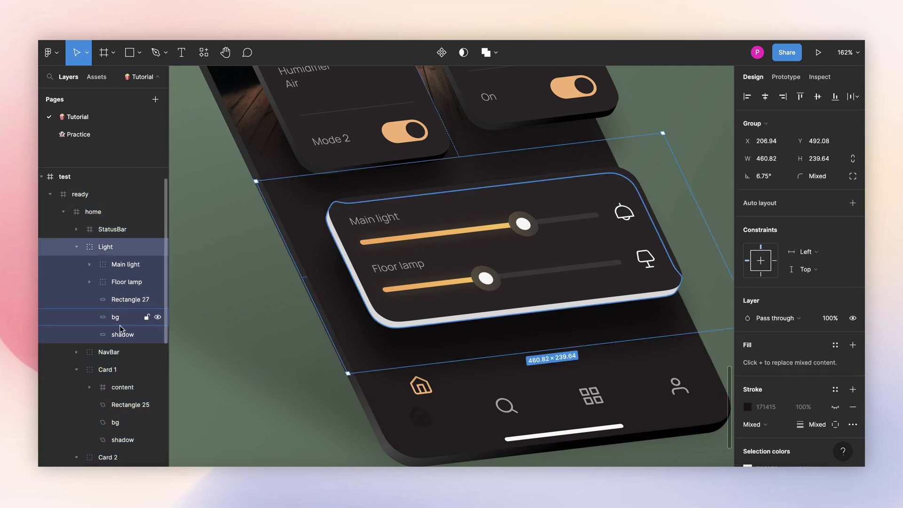
pyautogui.click(119, 322)
pyautogui.click(739, 321)
pyautogui.press('super+v')
pyautogui.click(713, 201)
# Select the test frame and present it to preview the finished phone mockup
pyautogui.scroll(-5, 564, 177)
pyautogui.click(442, 130)
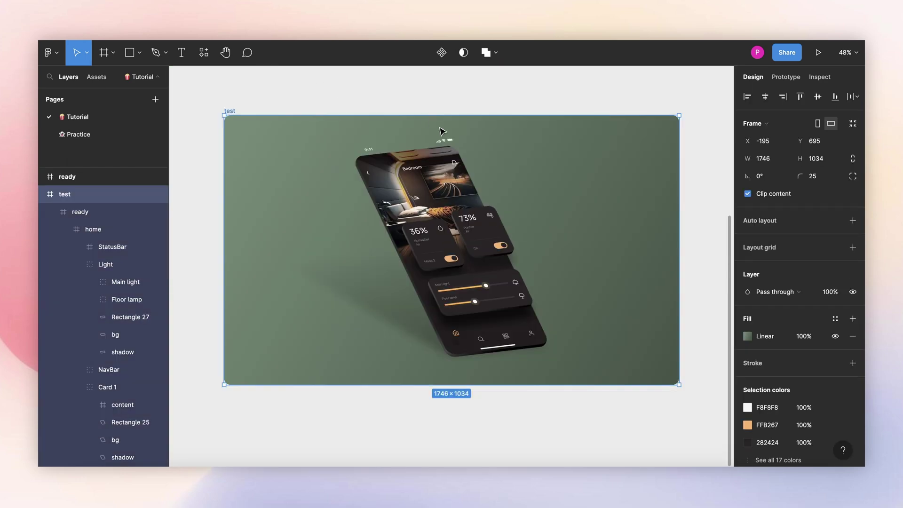
pyautogui.click(258, 91)
pyautogui.click(229, 111)
pyautogui.click(818, 52)
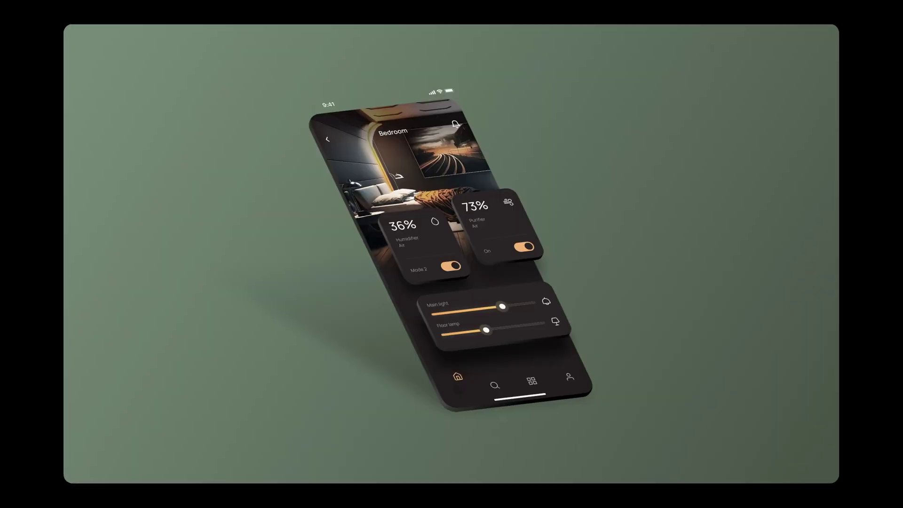